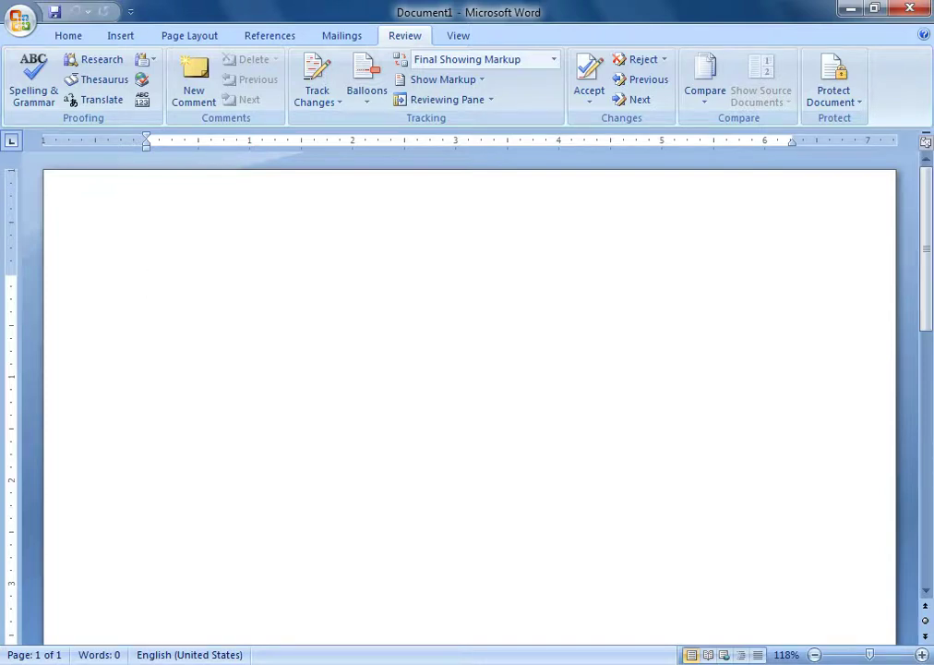
Step: Insert three paragraphs of sample text with =rand() at the top of the blank page
left_click(342, 103)
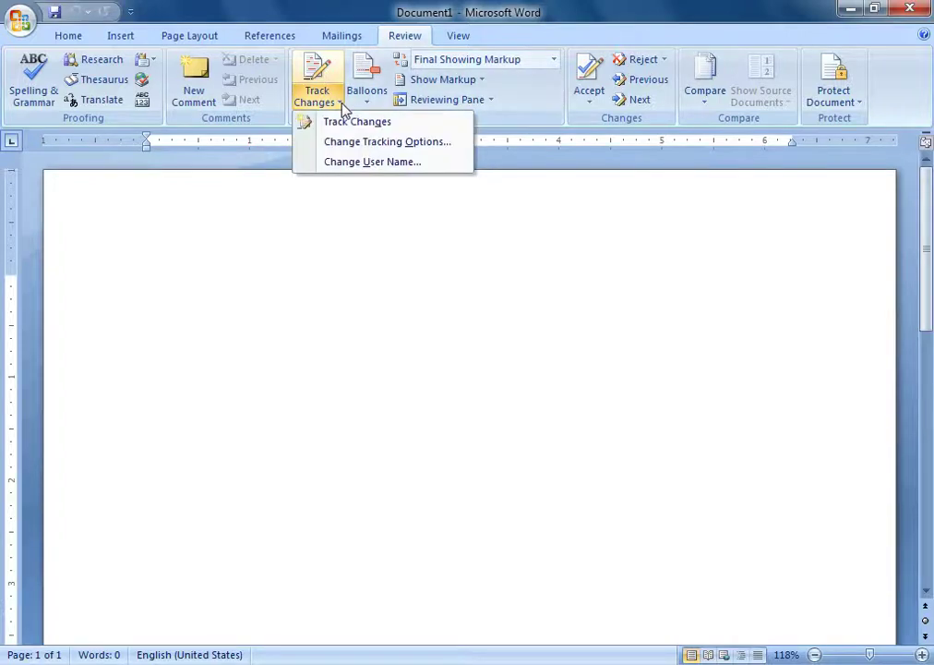
left_click(470, 328)
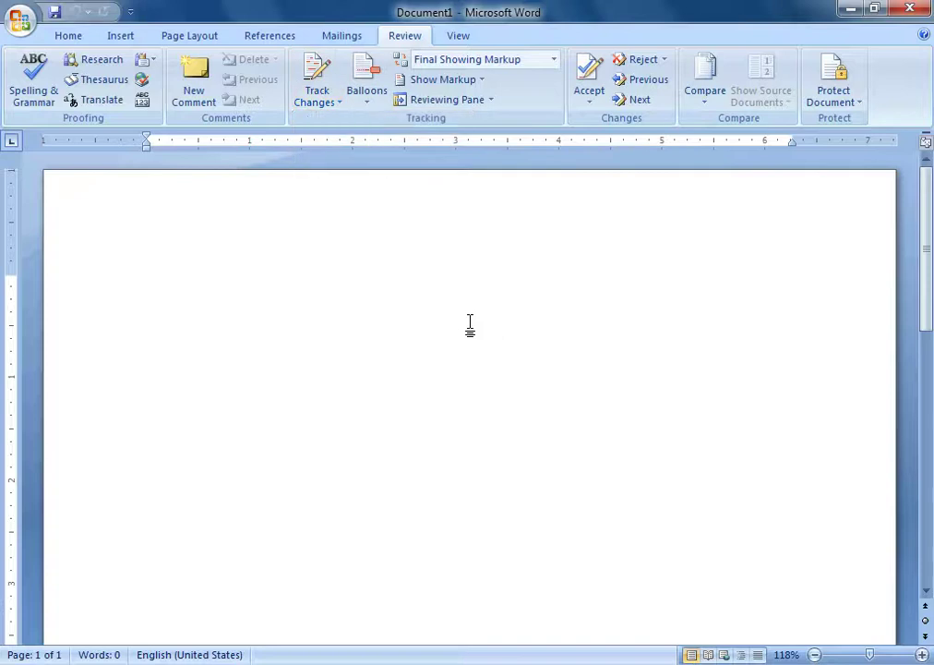
type("=rand(")
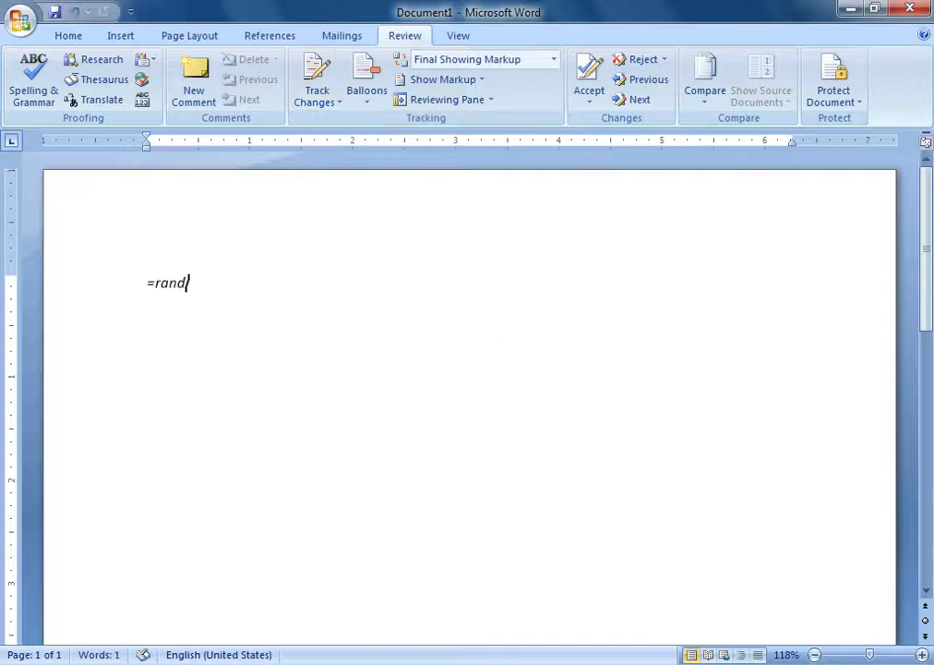
type("()")
key("Return")
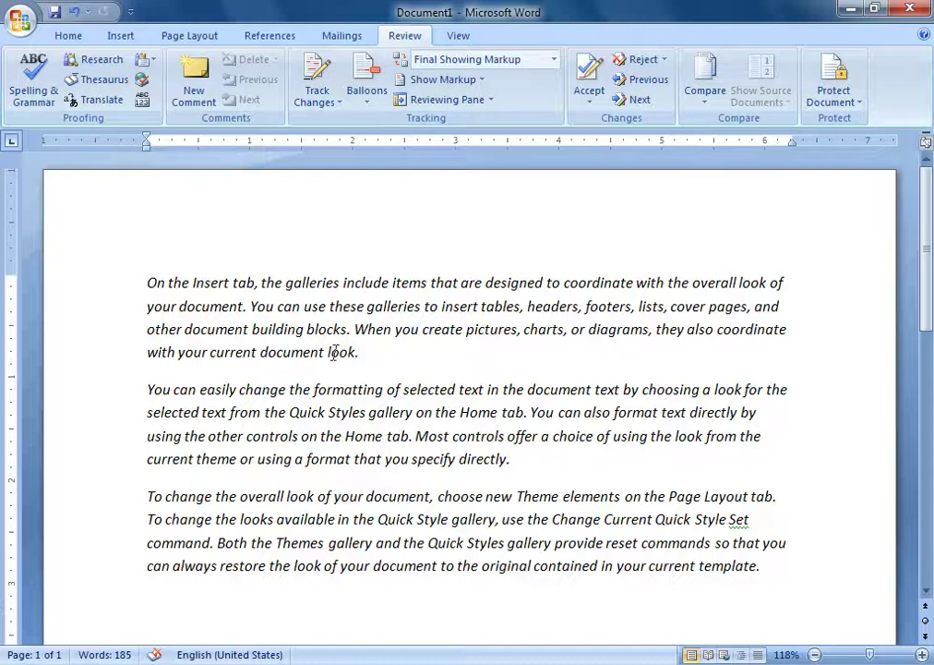
left_click(341, 104)
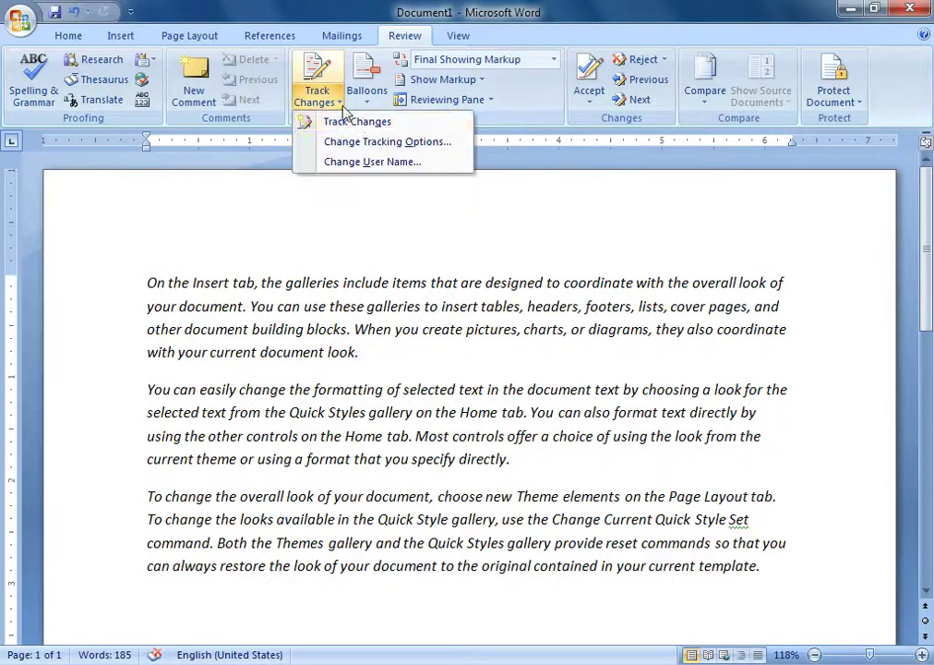
Step: Turn on Track Changes and insert 'one day' after 'blocks.' and 'spectrum computer' in paragraph one
left_click(369, 122)
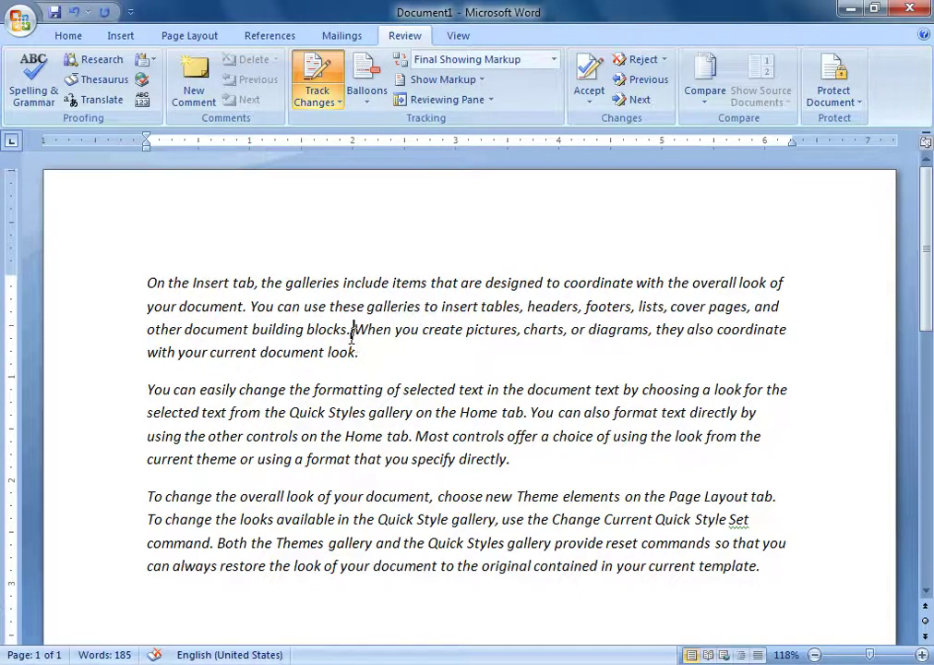
left_click(352, 328)
type("one day")
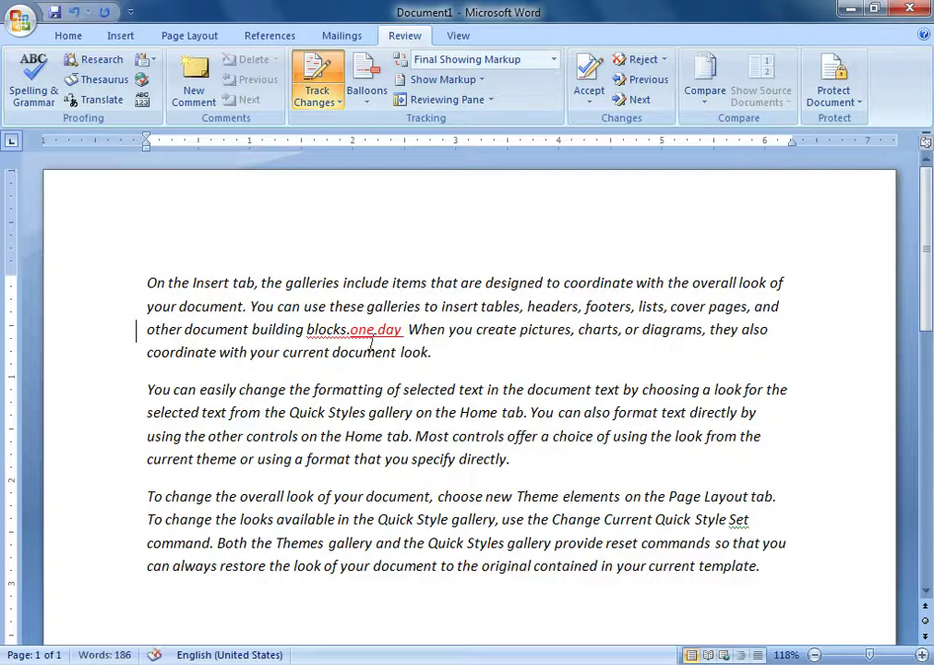
left_click(433, 352)
type("spectru")
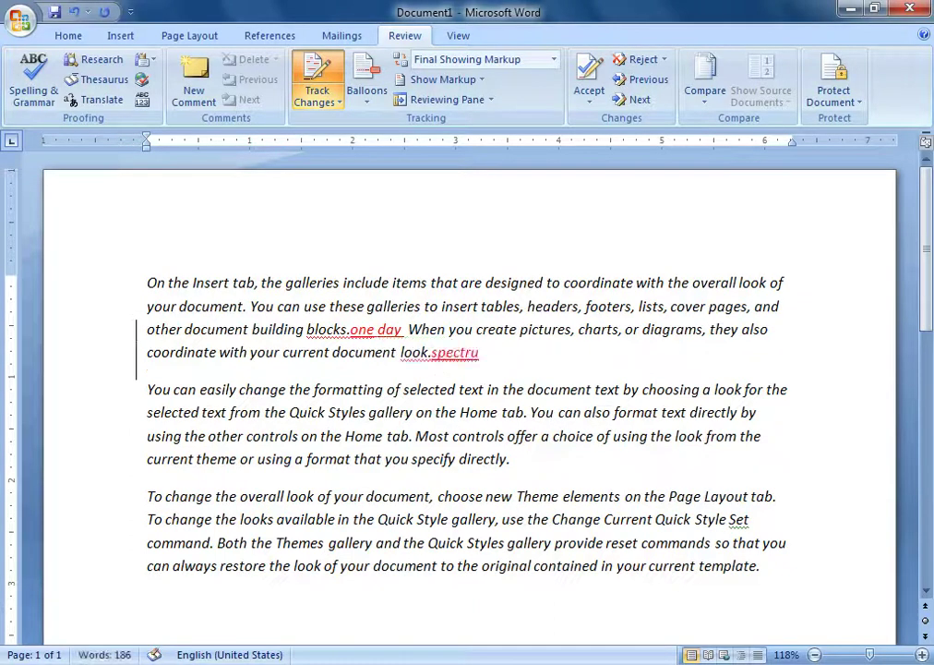
type("m computer")
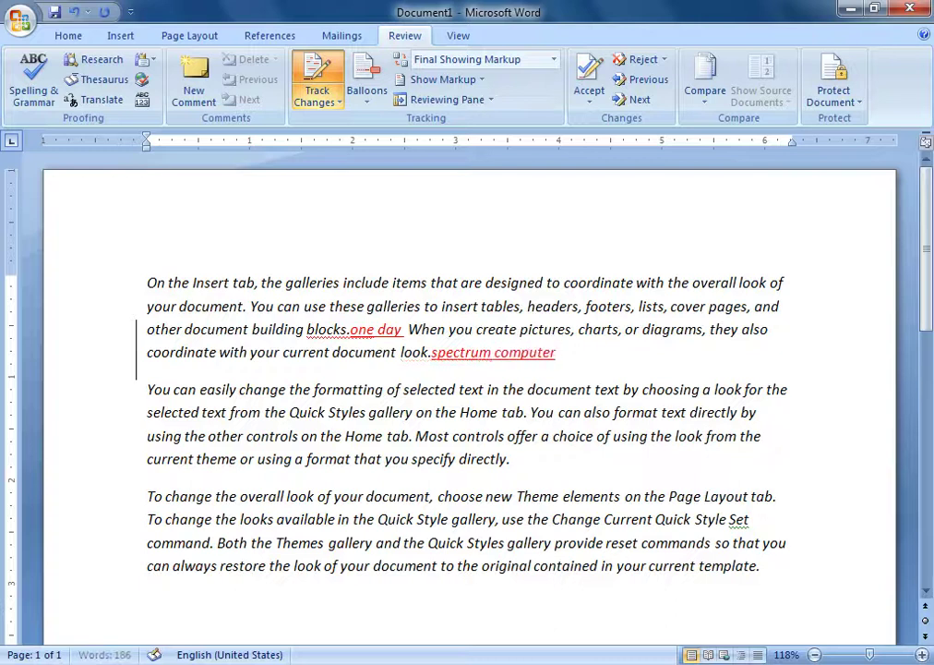
Step: Insert 'soft tech computer' after 'Home' in the second paragraph as a tracked change
left_click(499, 416)
type("soft te")
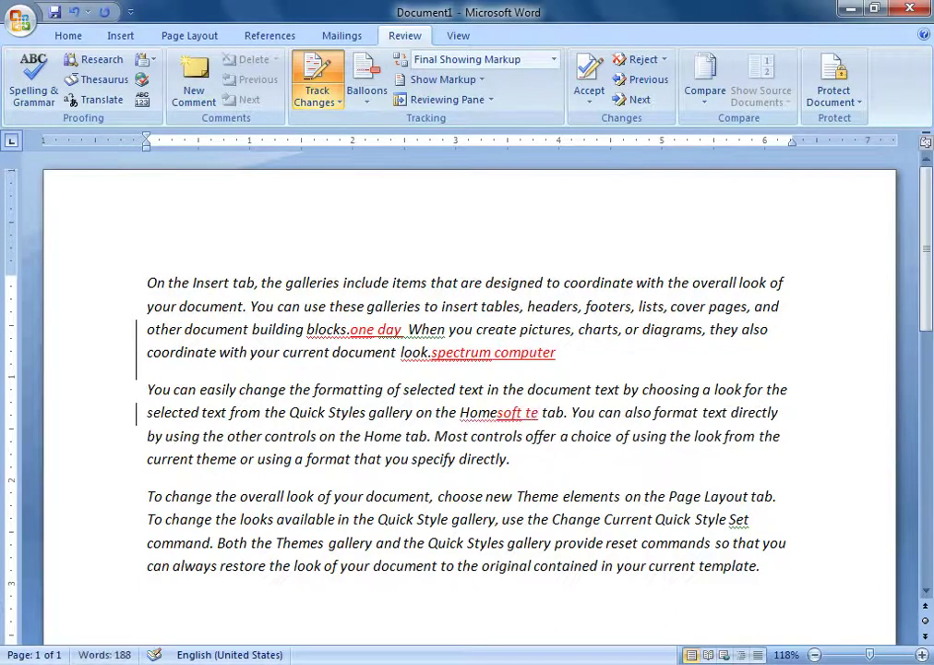
key("BackSpace")
key("BackSpace")
key("BackSpace")
key("BackSpace")
key("BackSpace")
key("BackSpace")
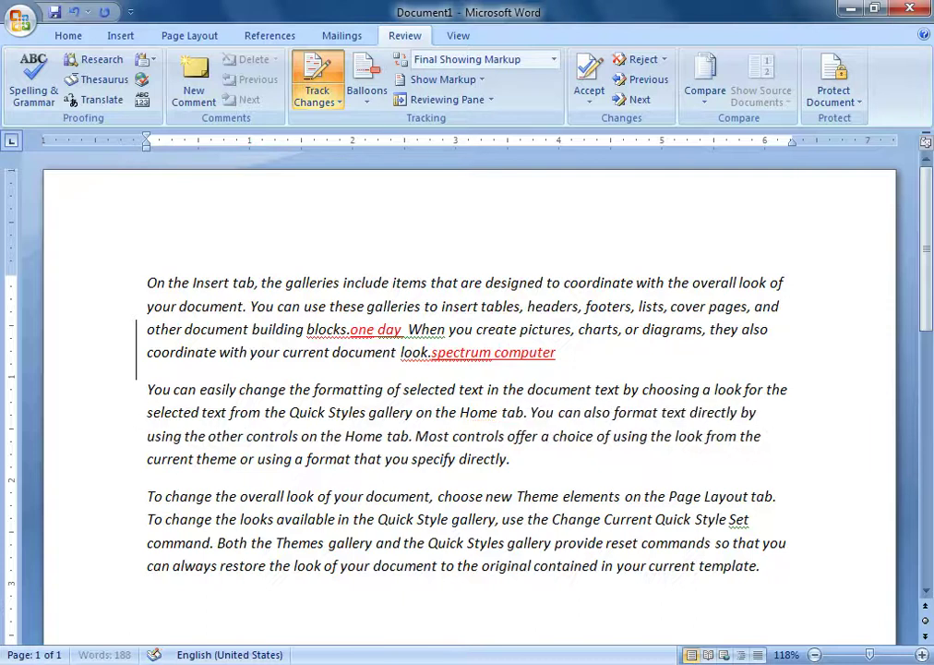
type("soft tec")
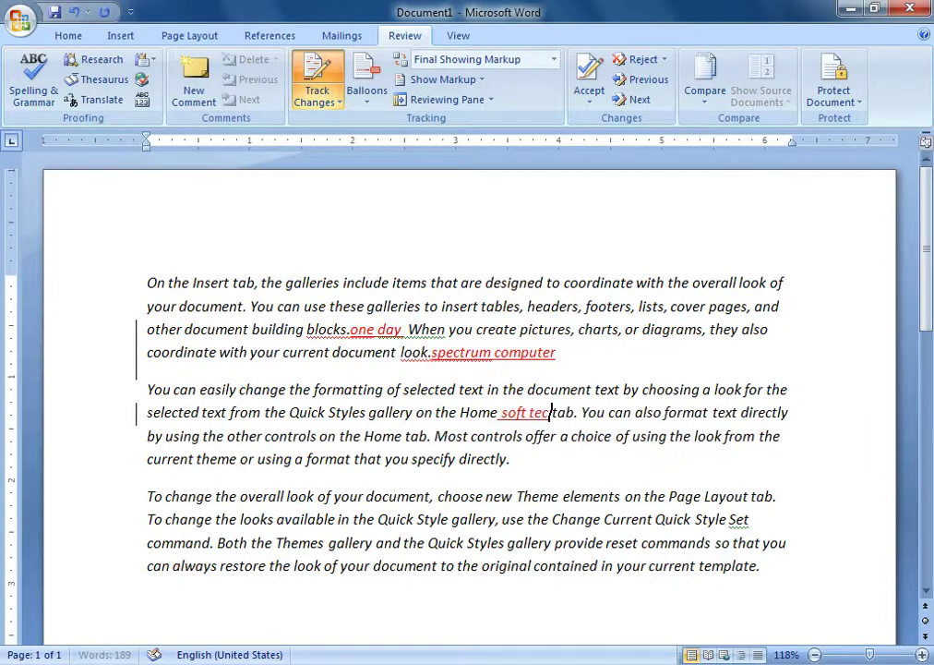
type(" co")
key("BackSpace")
key("BackSpace")
key("BackSpace")
type("h c")
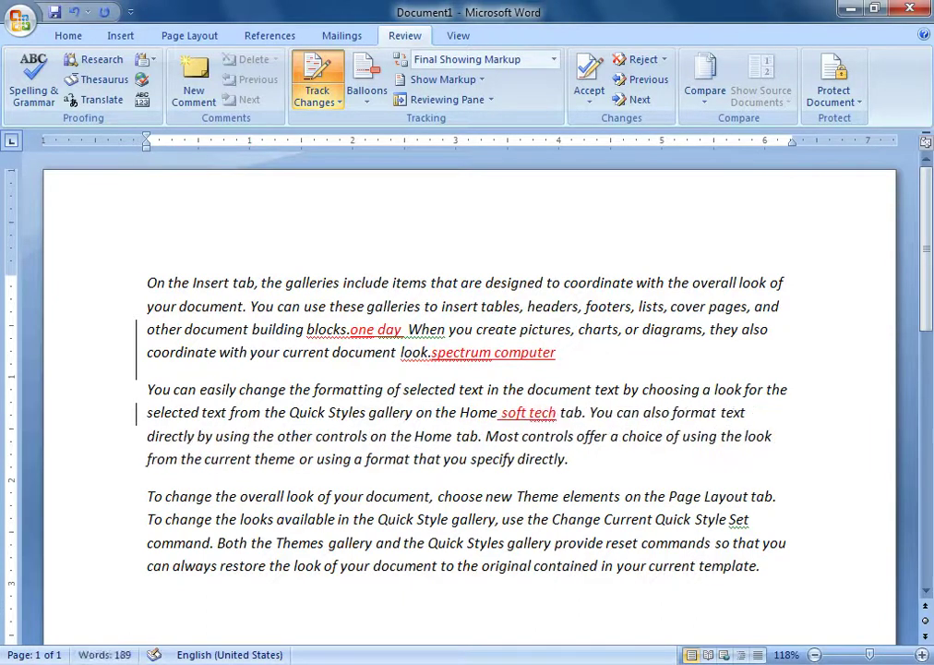
type("omputer")
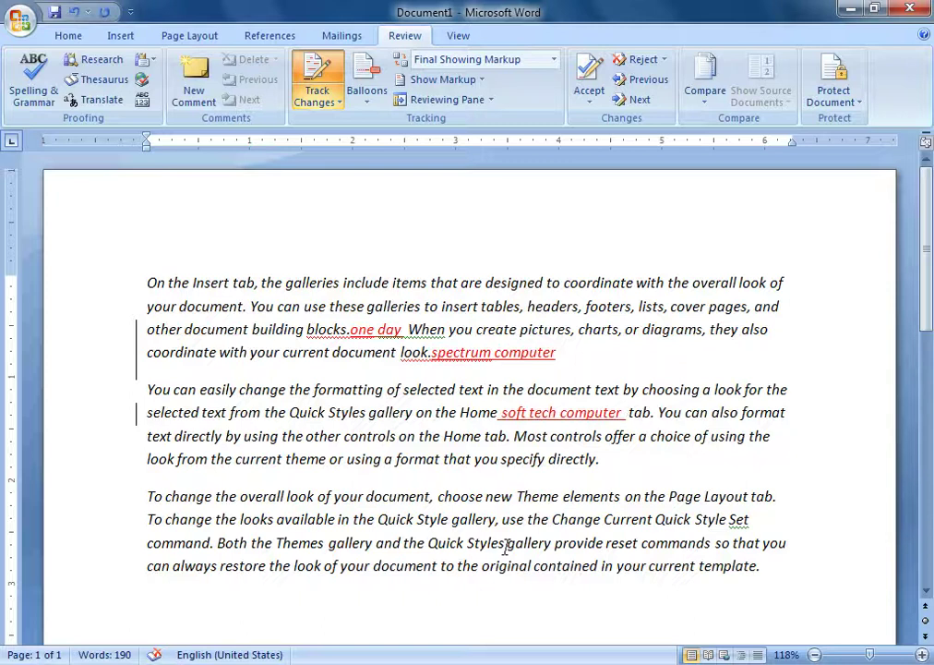
Step: Step back through the tracked changes to 'one day' and accept that insertion
left_click(626, 412)
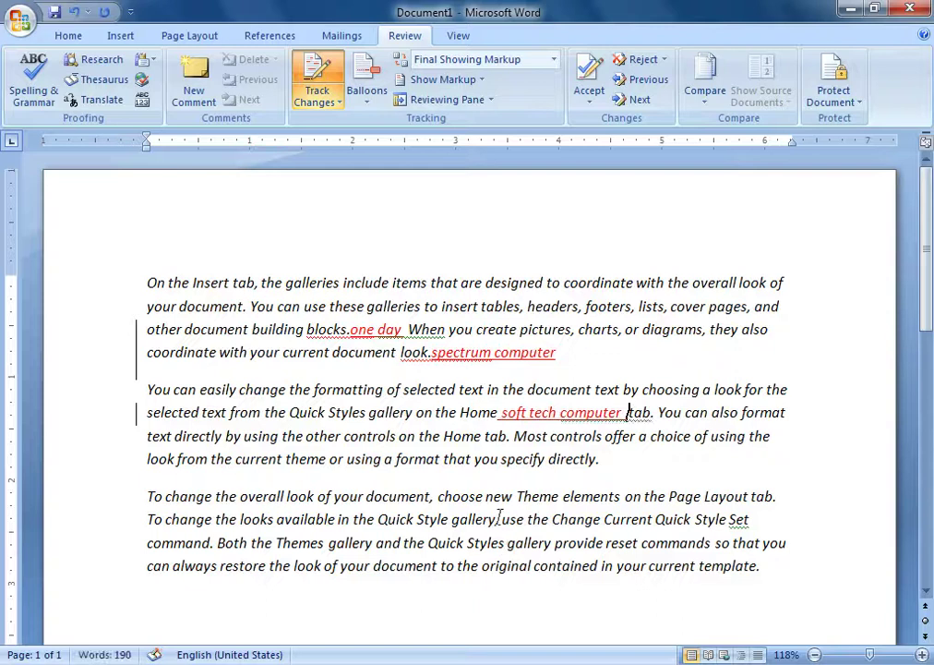
left_click(651, 89)
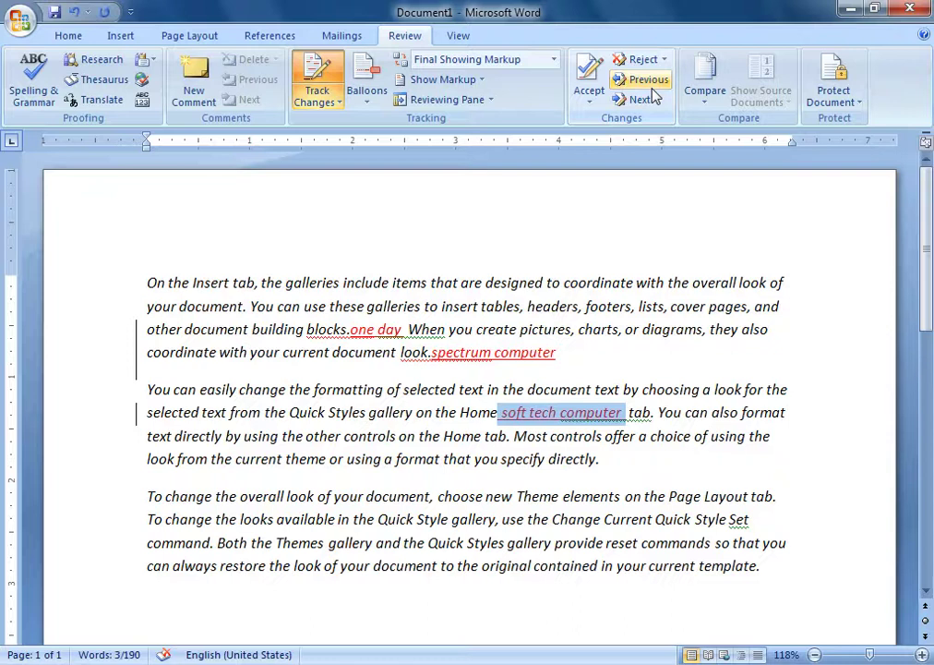
left_click(652, 89)
left_click(651, 89)
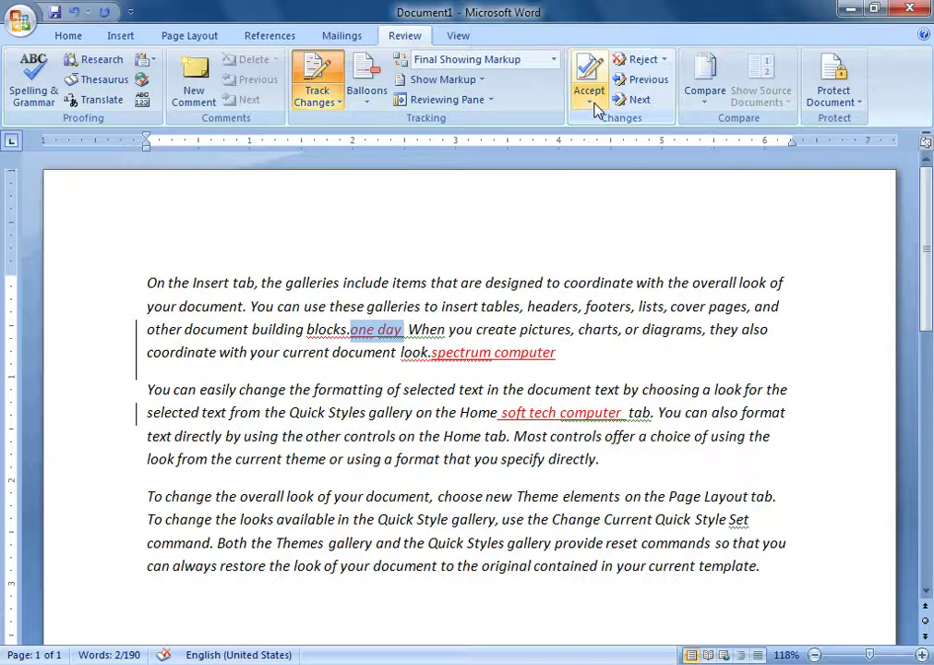
left_click(591, 103)
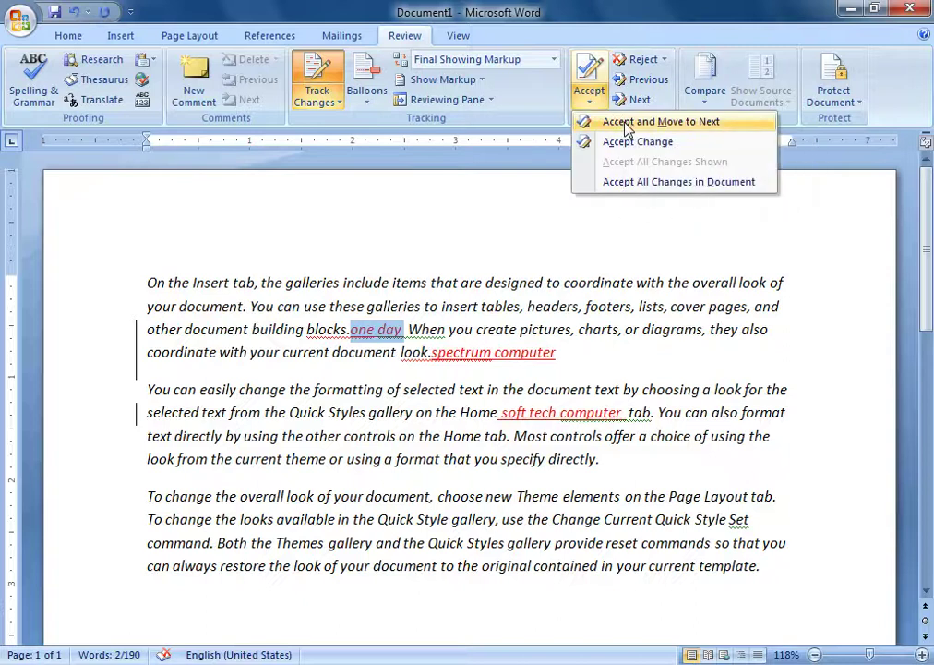
left_click(620, 144)
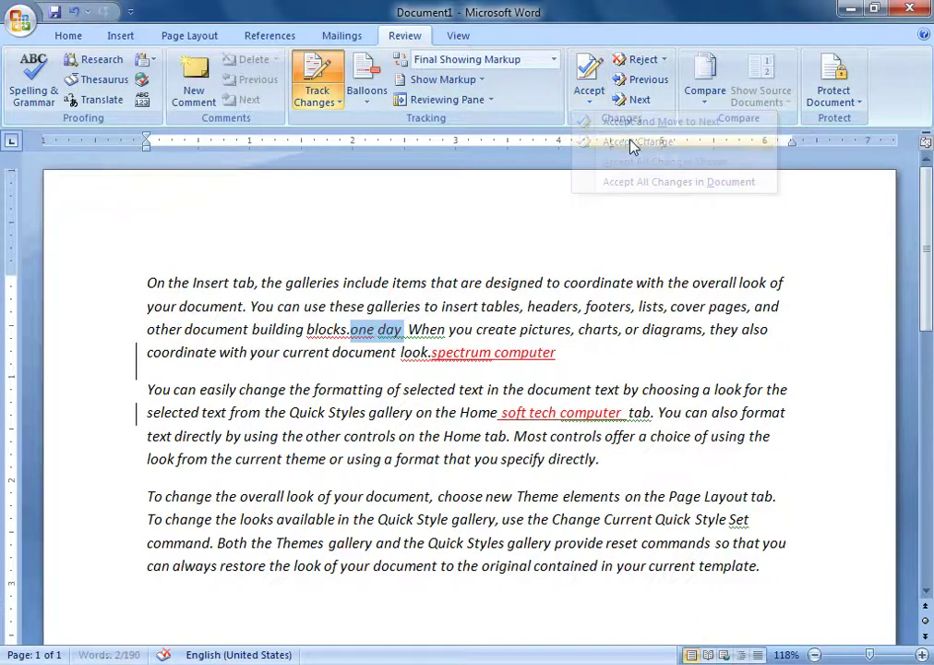
Step: Reject the 'spectrum computer' insertion, leaving 'soft tech computer' still tracked
left_click(642, 102)
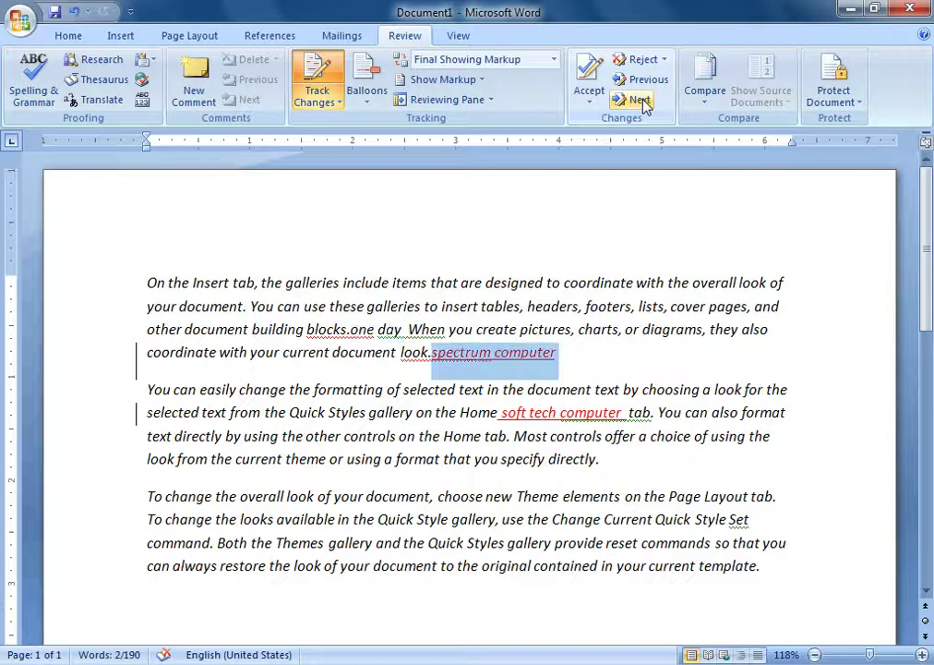
left_click(664, 59)
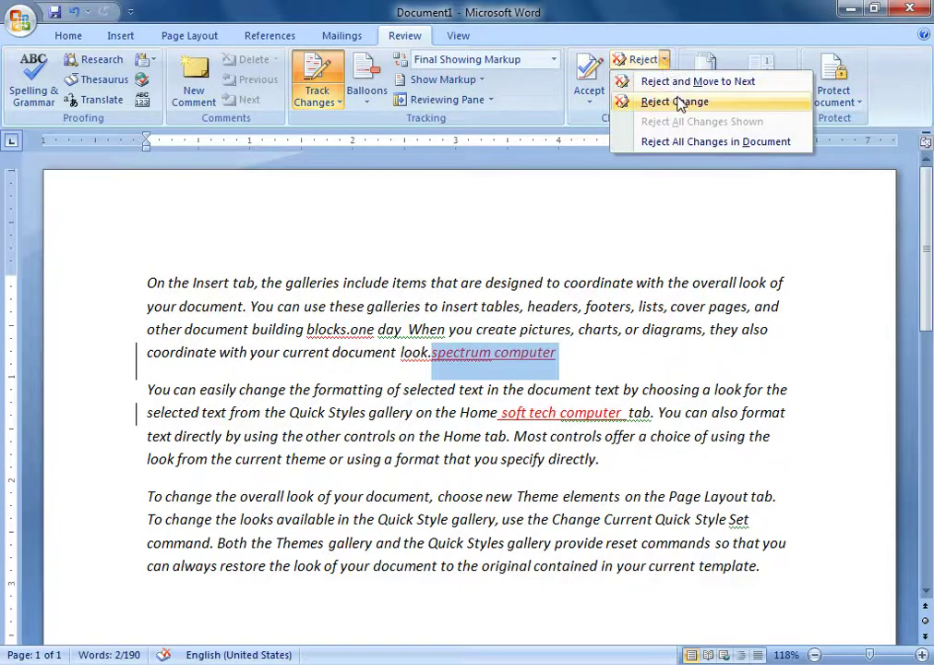
left_click(677, 102)
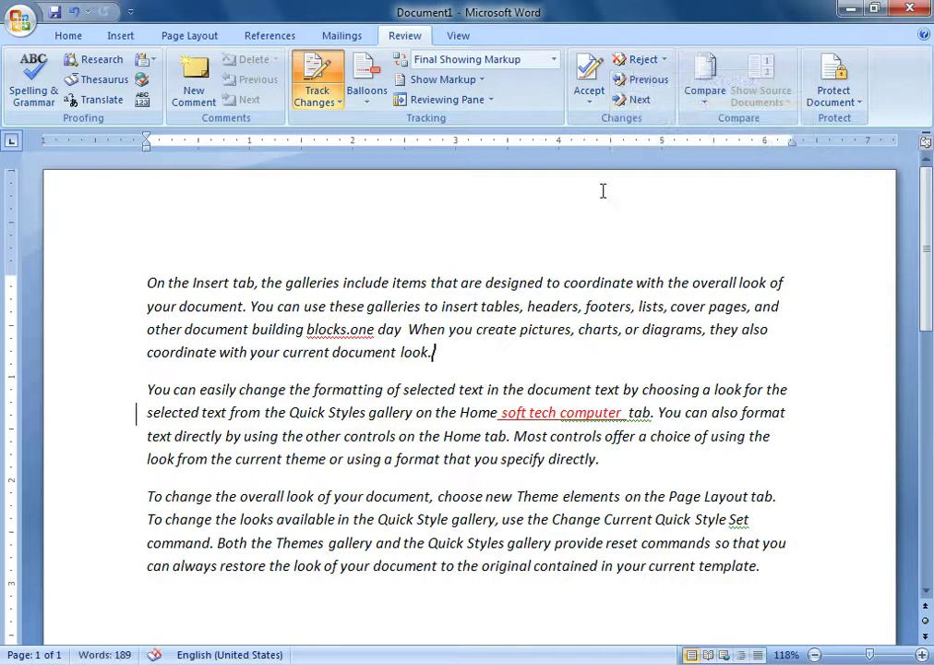
left_click(651, 107)
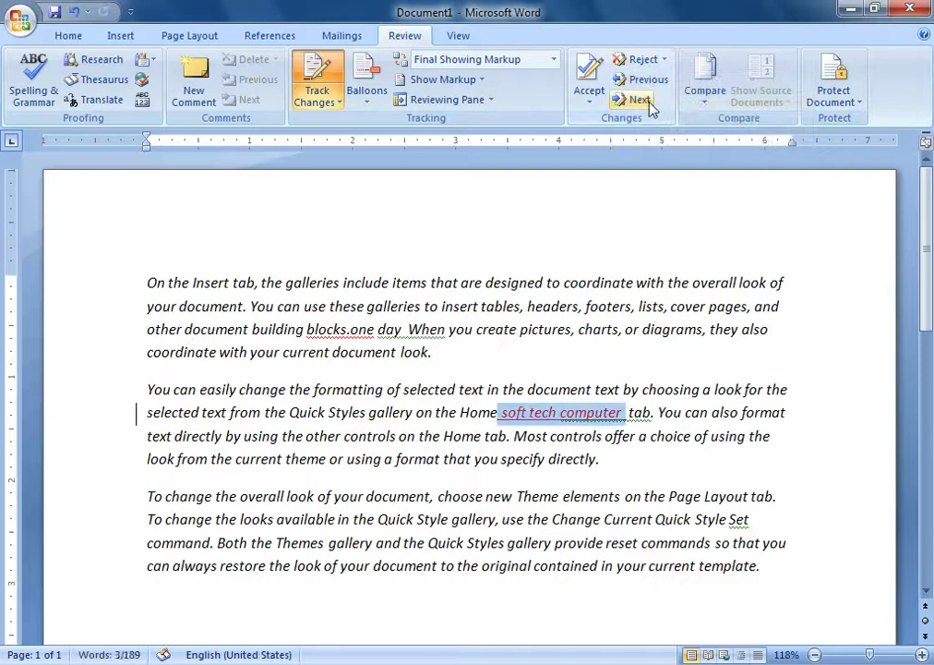
left_click(662, 59)
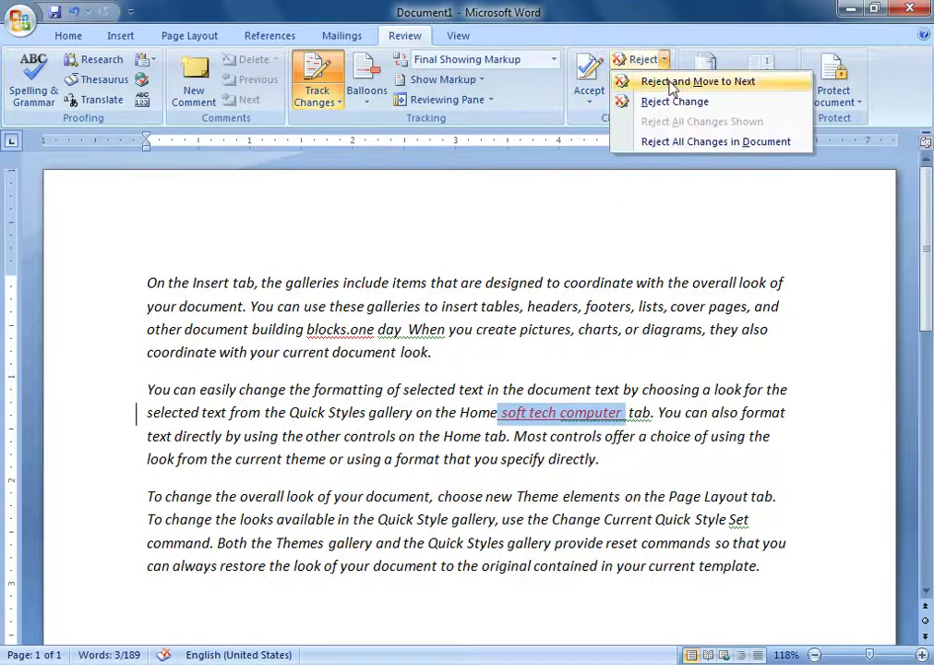
left_click(634, 237)
Step: Undo the earlier accept and reject, then accept all changes in the document
key("alt+r")
key("f")
key("alt+r")
key("f")
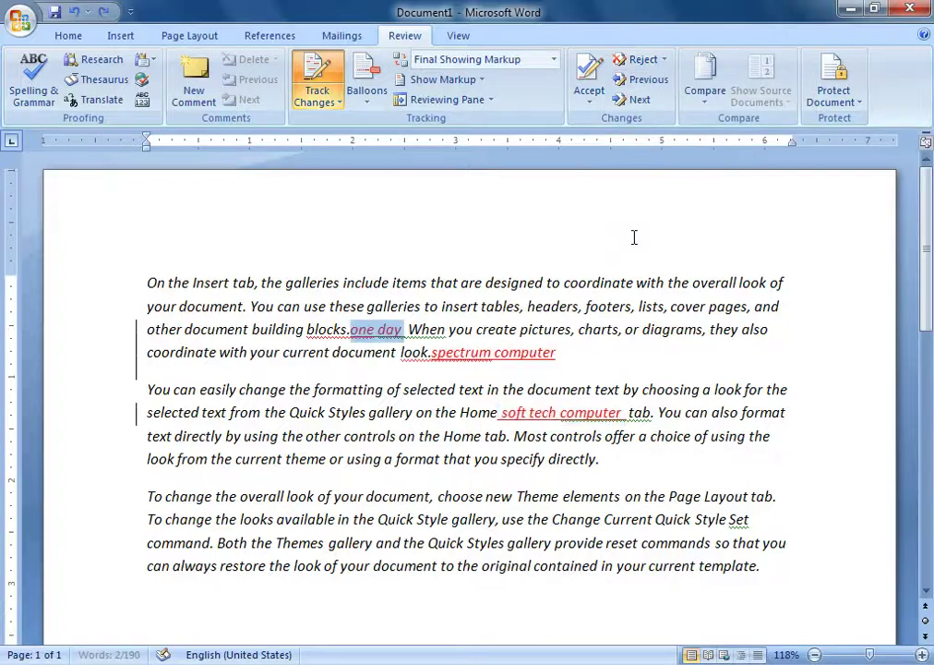
left_click(589, 91)
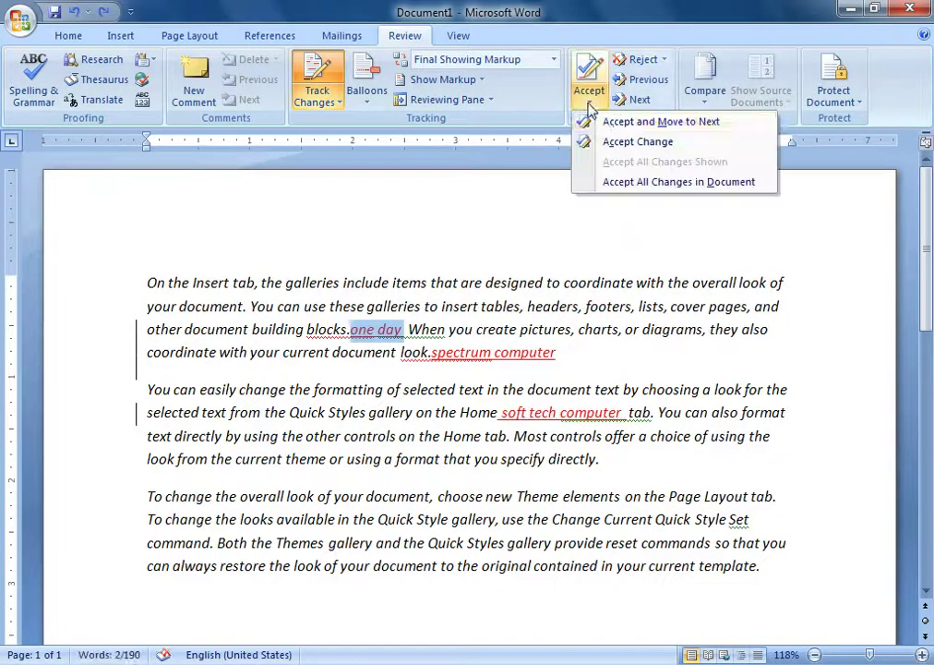
left_click(661, 183)
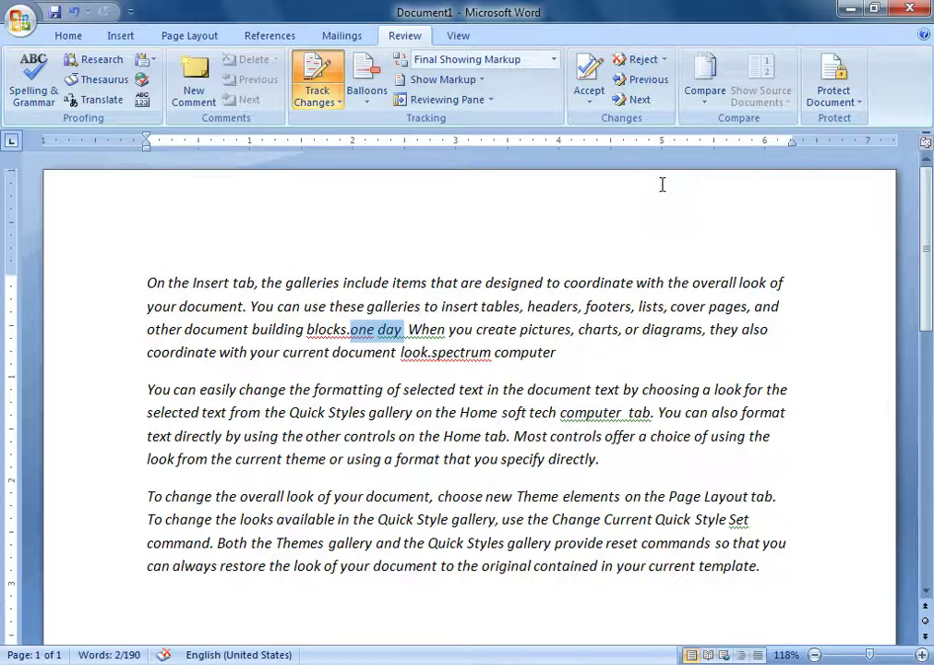
left_click(767, 577)
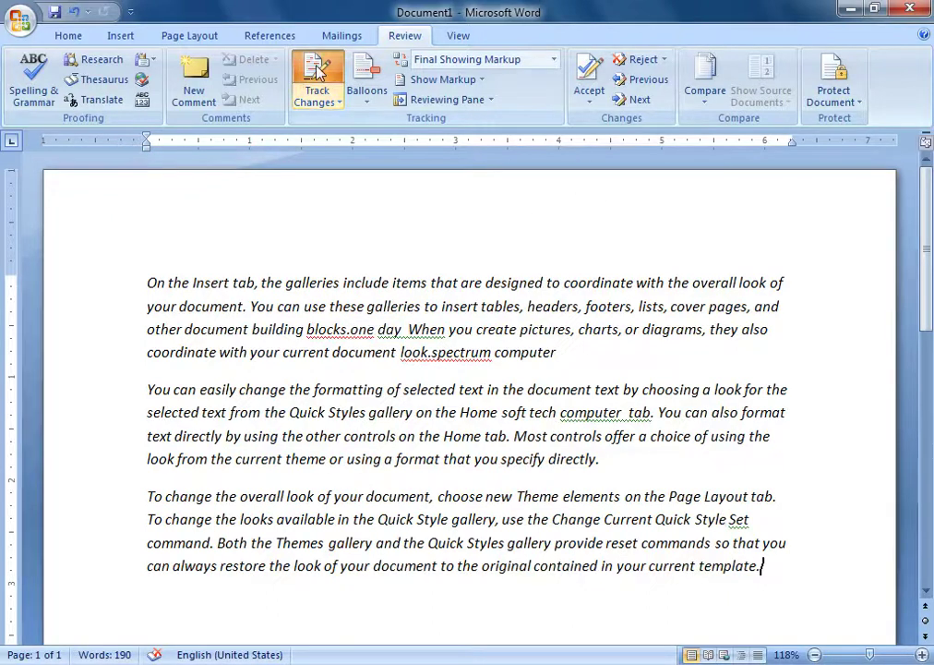
Step: Turn tracking off and add the untracked line 'jhkjhkjhjk hkj hj' on its own line at the end
left_click(340, 105)
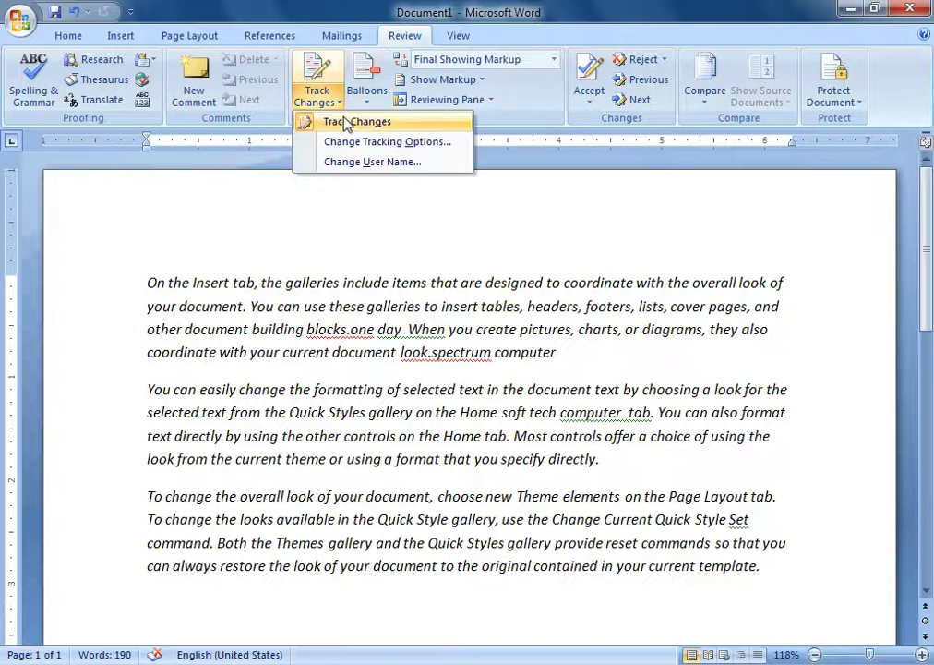
left_click(349, 125)
type("jhkjhkjhjk hkj hj")
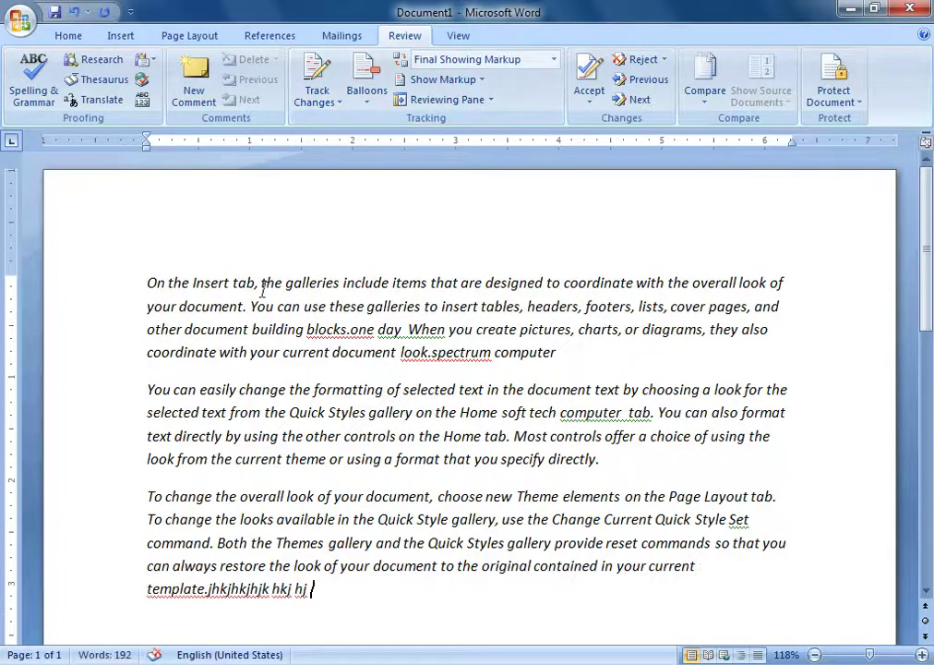
left_click(207, 595)
key("shift+Return")
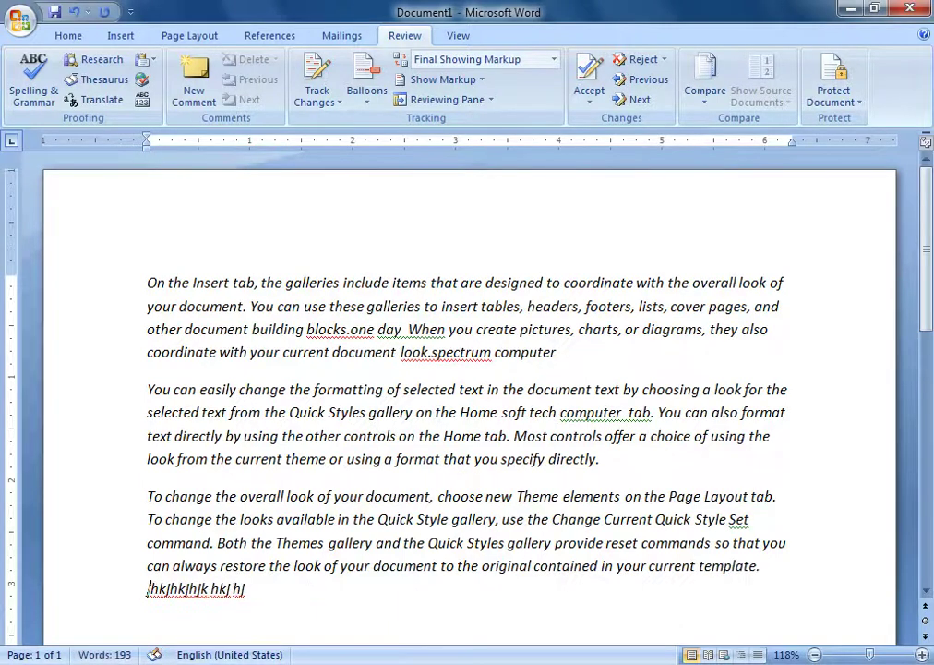
left_click(407, 598)
left_click(701, 108)
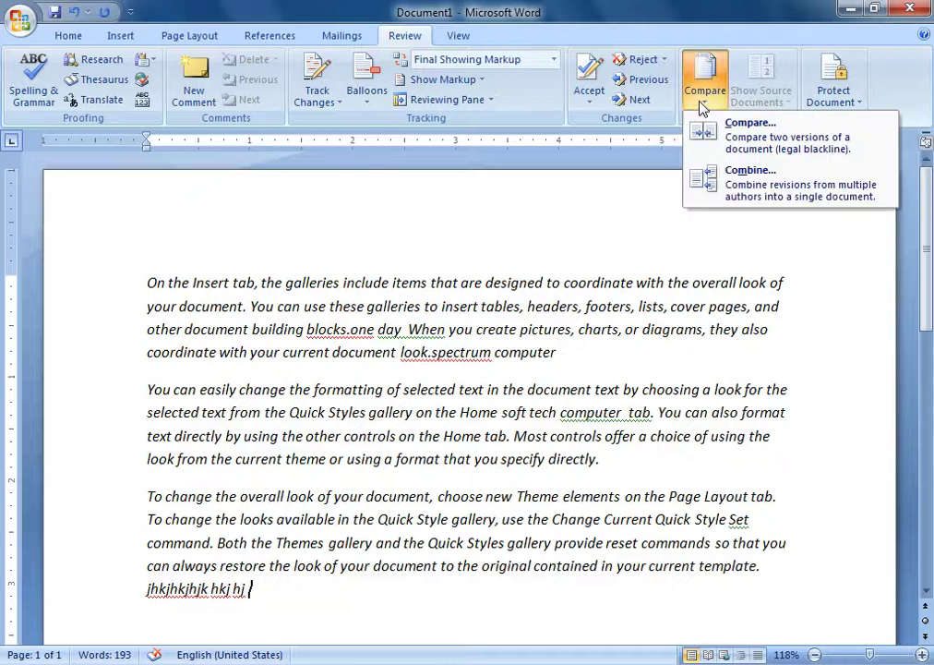
Step: Compare an original and a revised document chosen from the recent-document lists
left_click(747, 137)
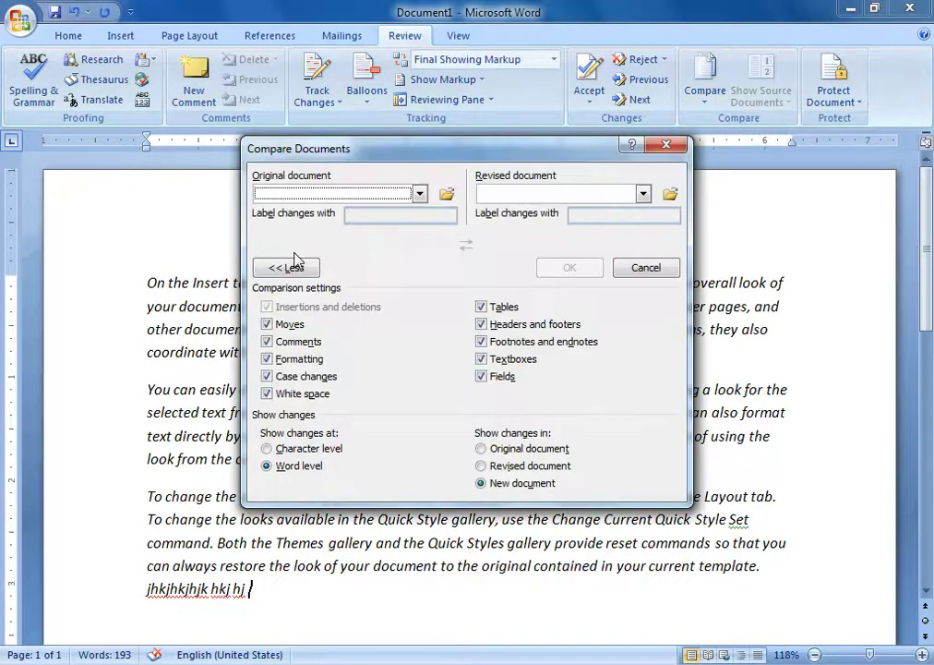
left_click(418, 194)
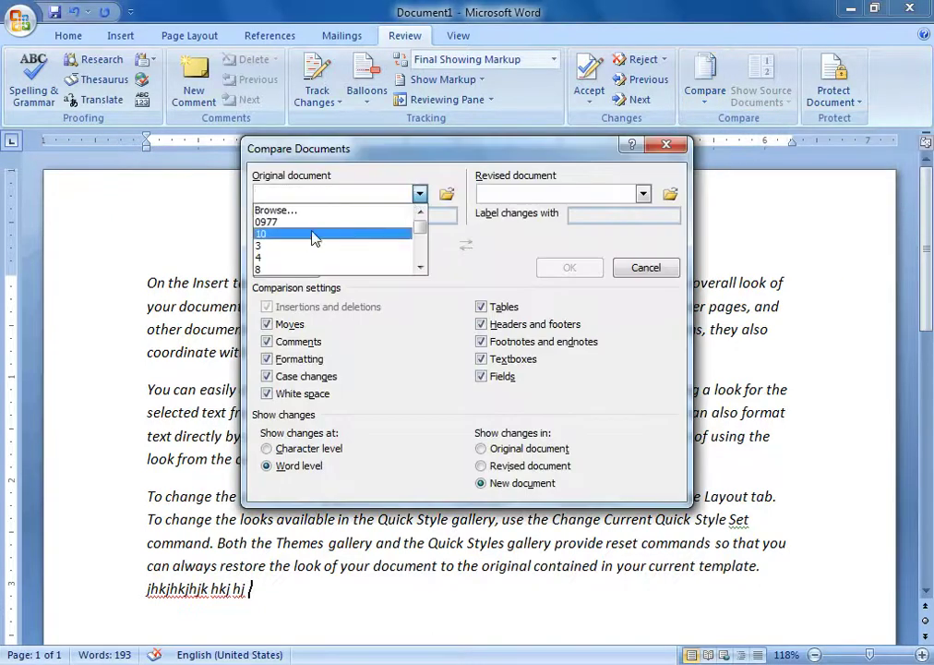
scroll(417, 255, "down", 2)
scroll(418, 250, "down", 1)
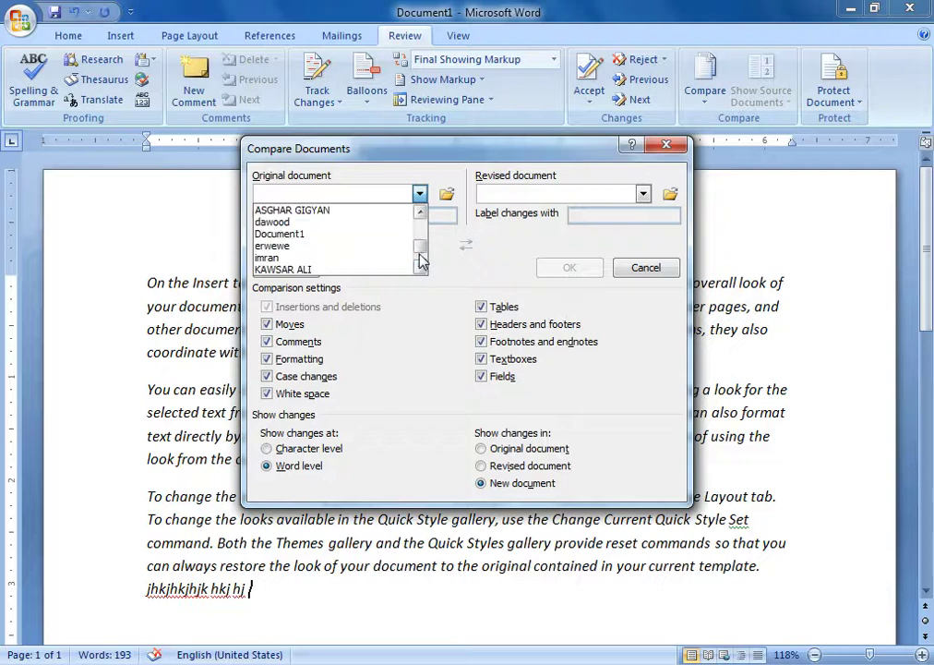
scroll(420, 240, "up", 2)
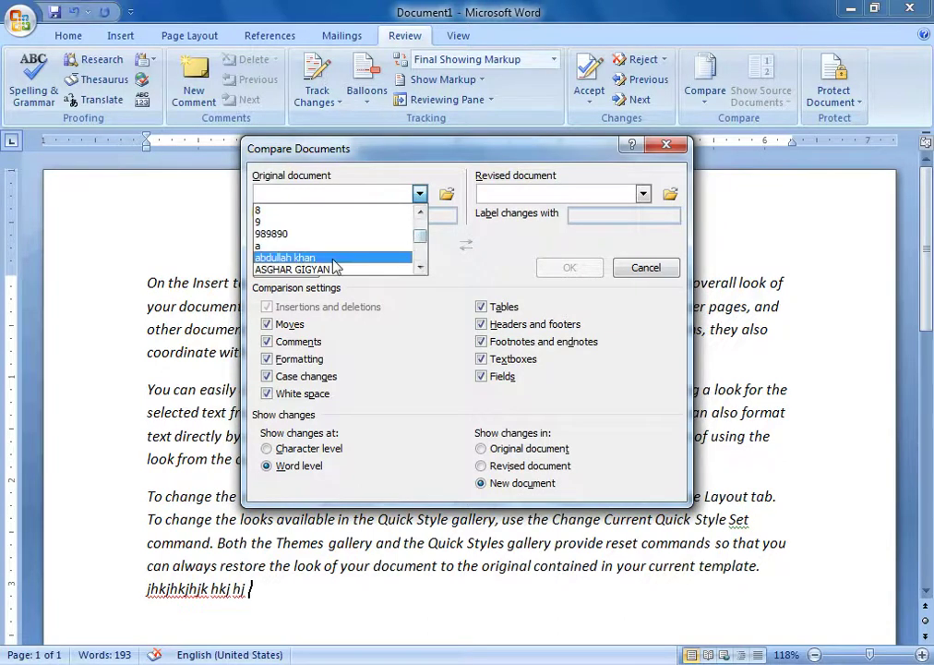
left_click(365, 258)
left_click(642, 194)
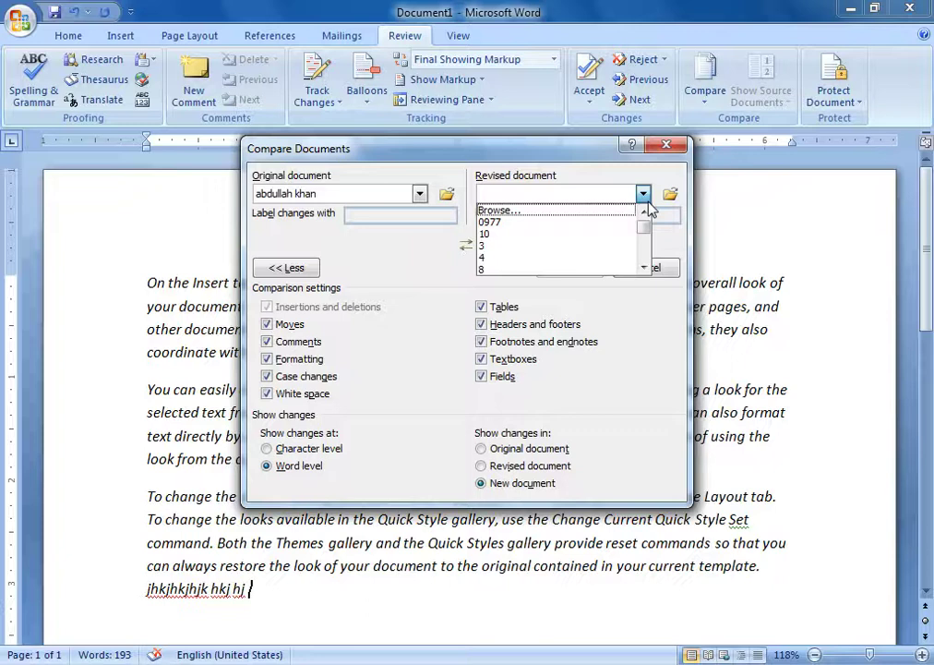
left_click(644, 257)
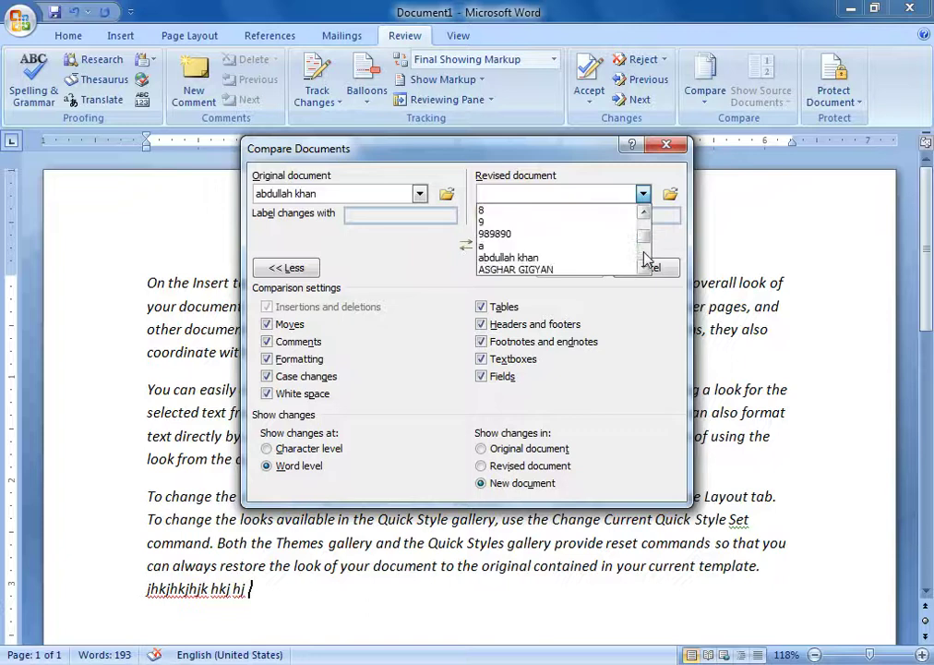
left_click(644, 256)
left_click(550, 211)
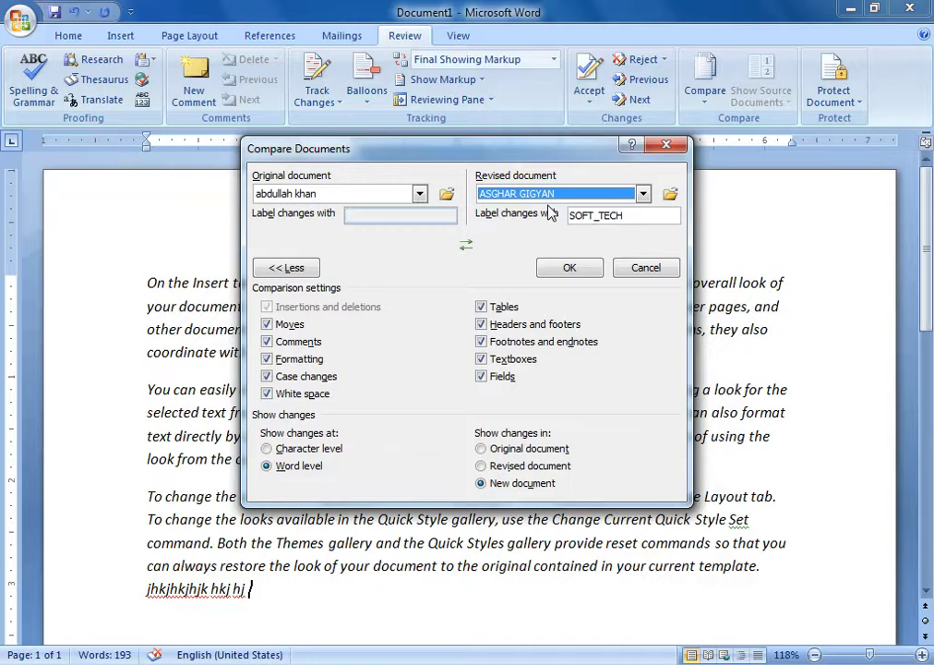
left_click(569, 268)
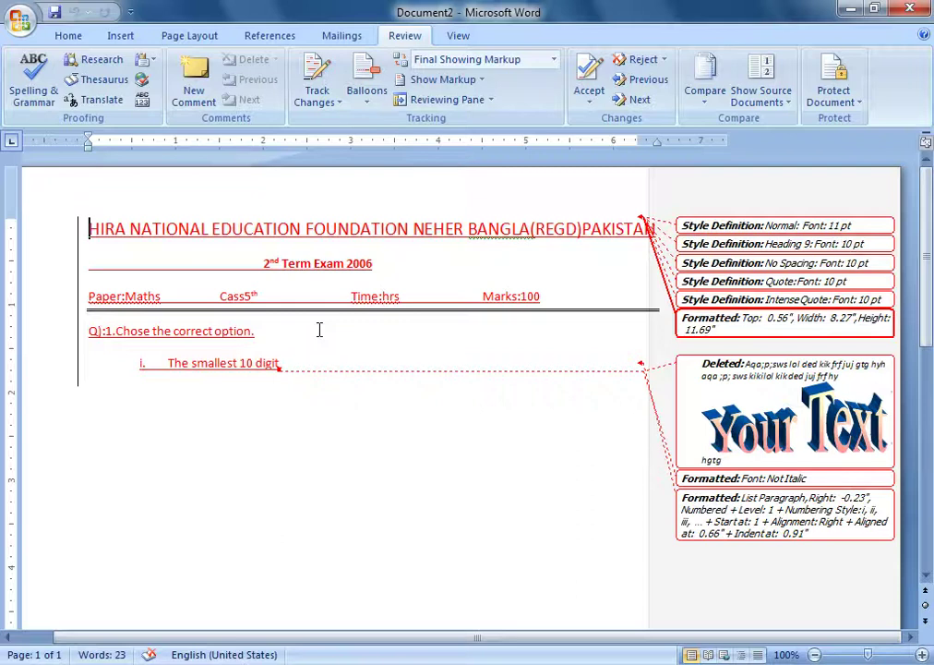
Step: Show the original source document beside the comparison result
mouse_move(707, 482)
mouse_move(225, 264)
mouse_move(251, 316)
left_click(775, 101)
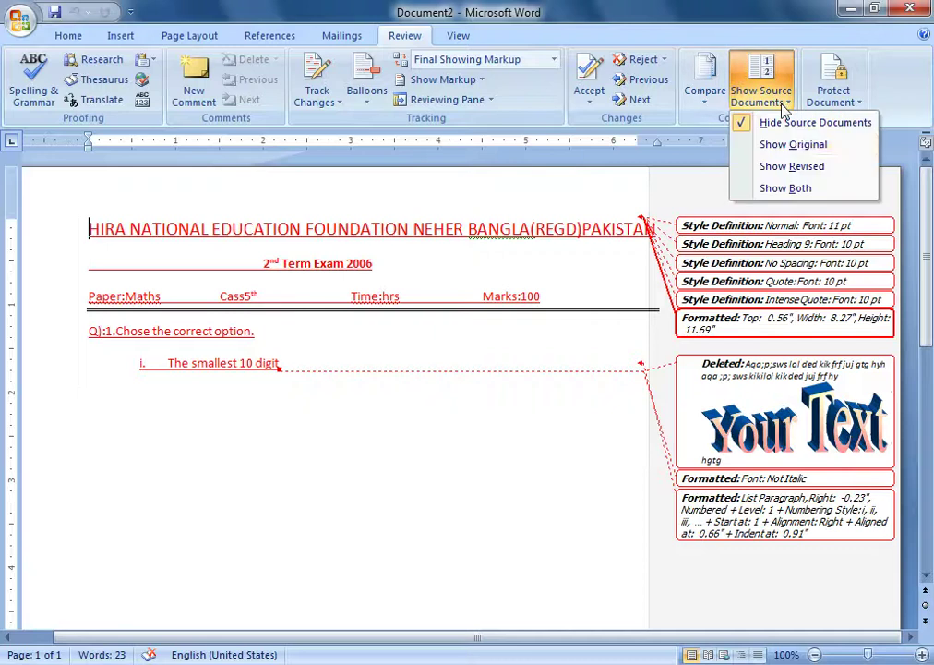
left_click(816, 148)
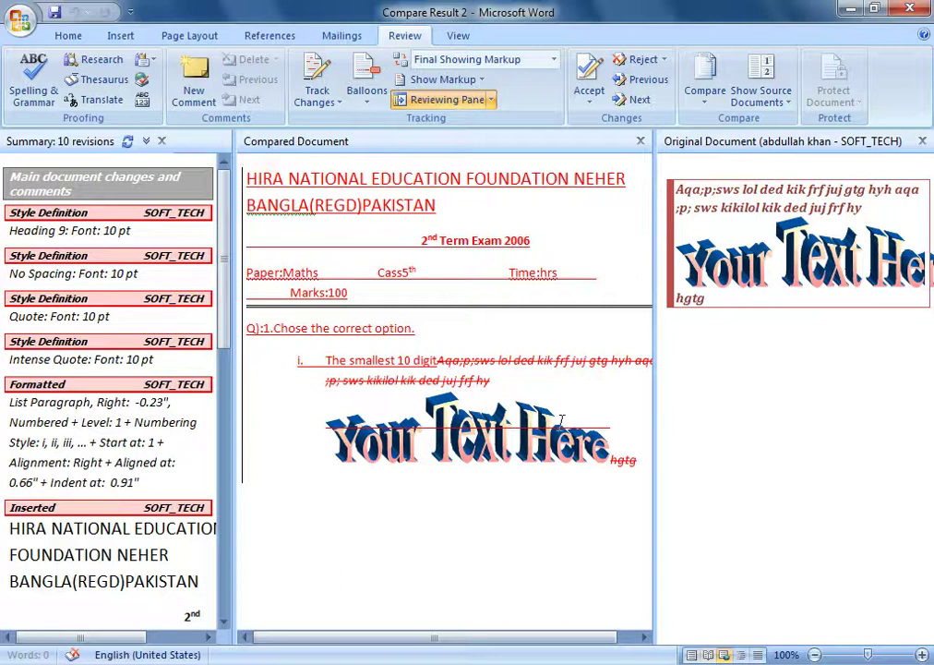
Step: Show the revised, then both source documents, close the revision summary, and hide the source documents
left_click(785, 103)
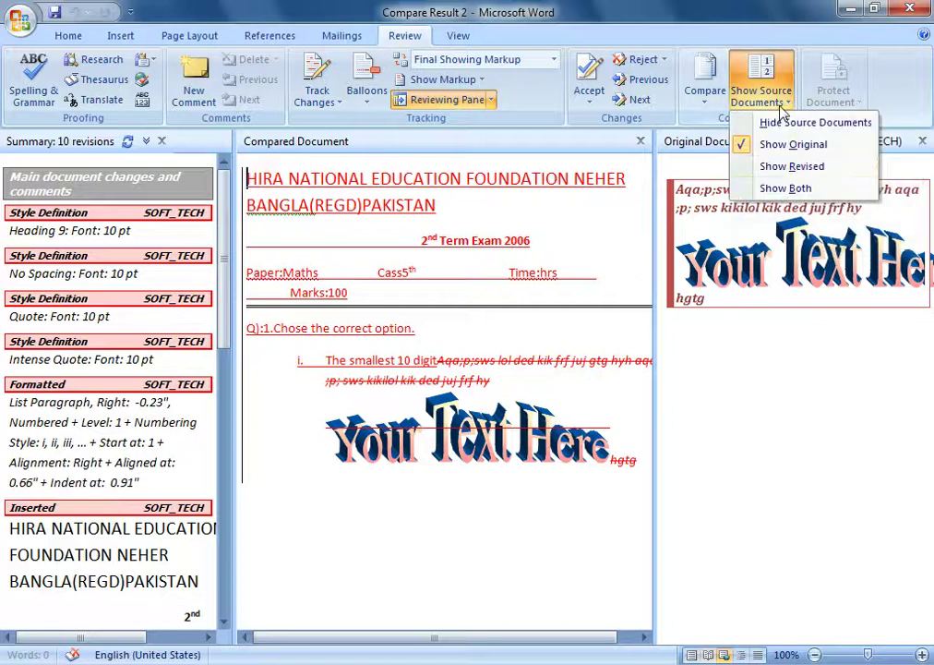
left_click(816, 164)
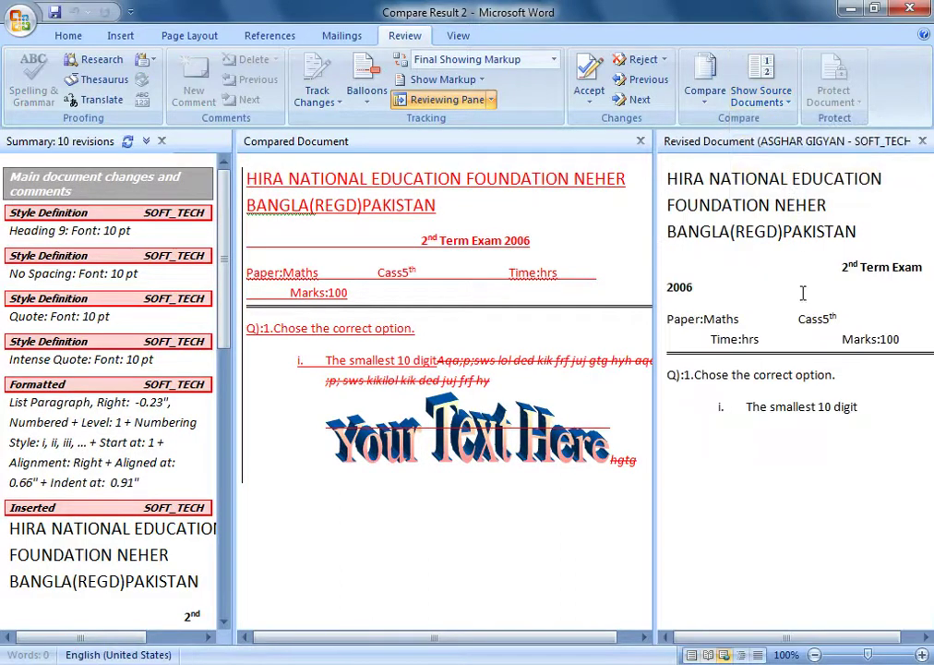
left_click(784, 108)
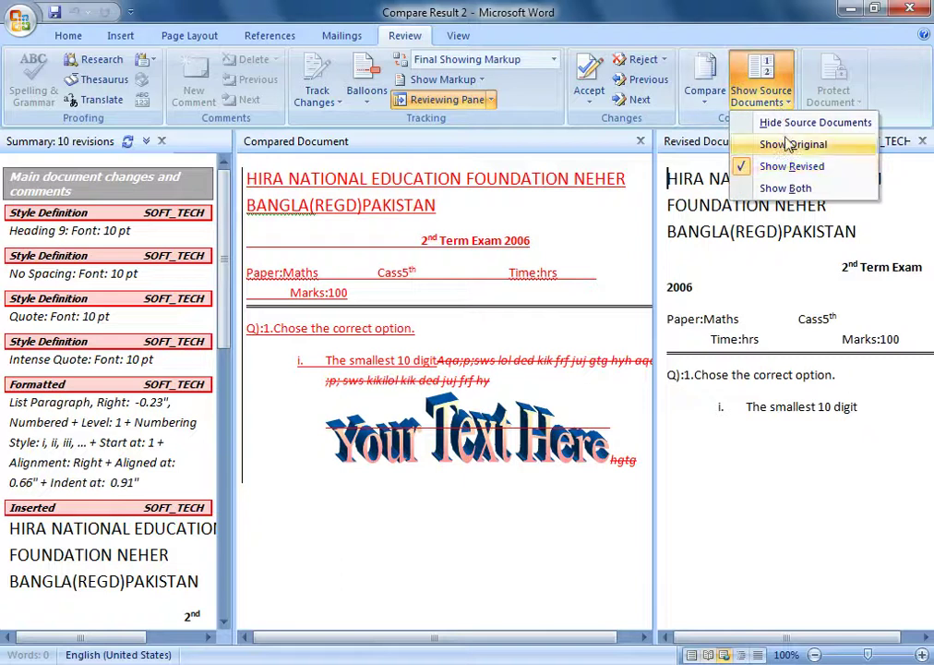
left_click(801, 187)
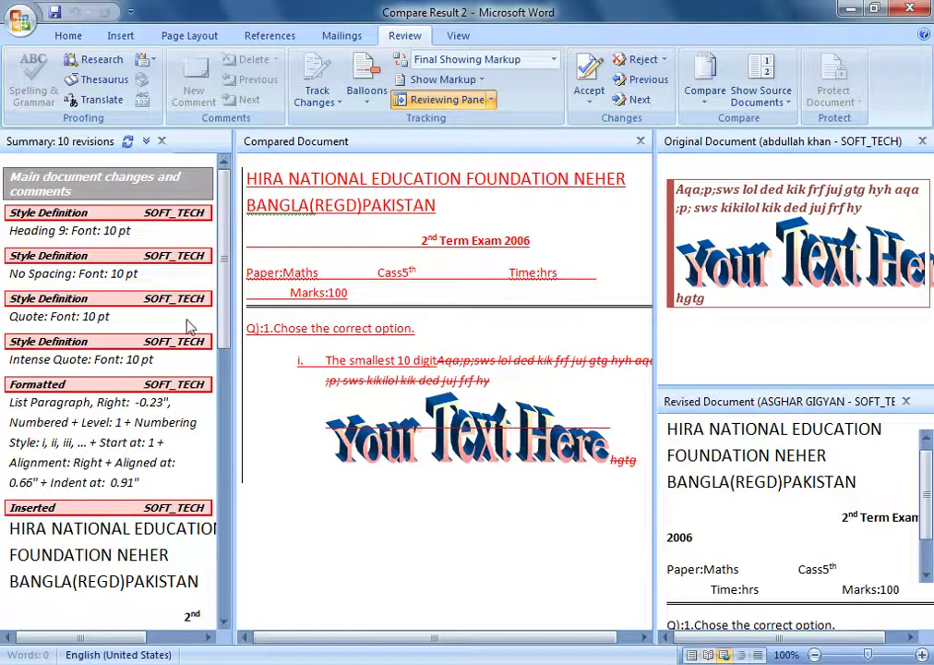
left_click(162, 142)
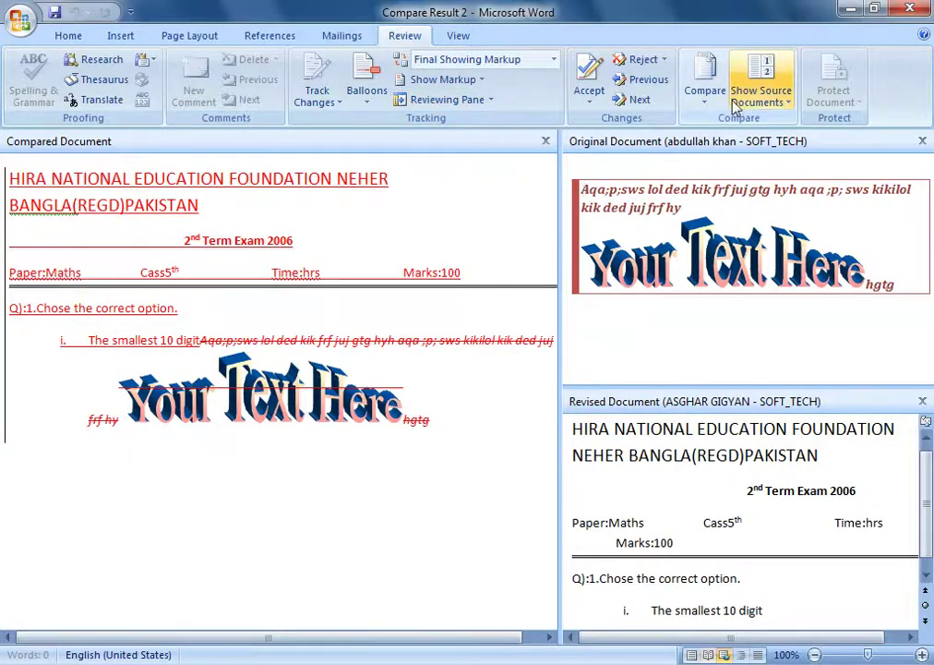
left_click(785, 106)
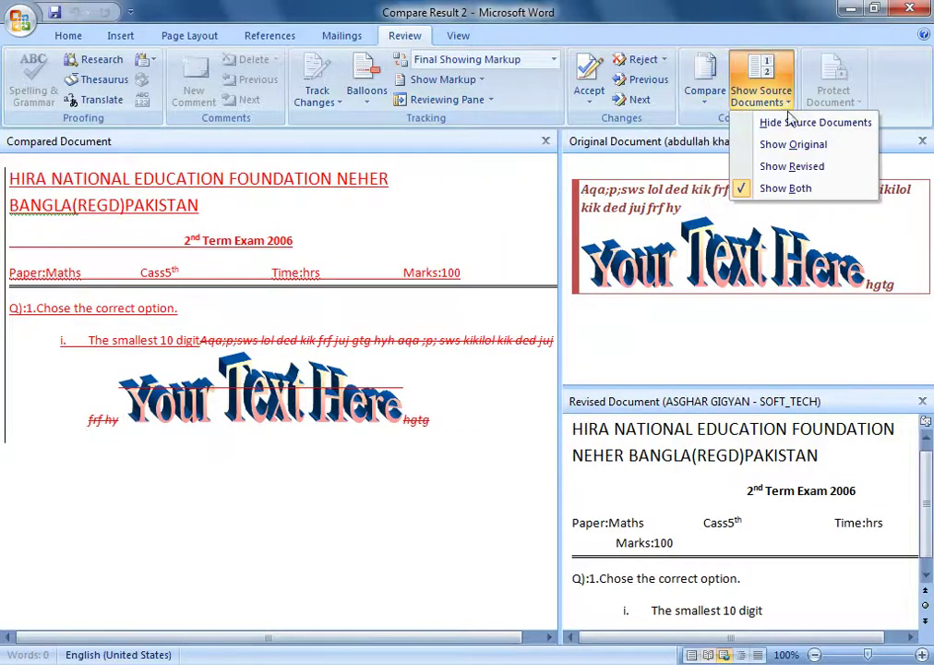
left_click(801, 123)
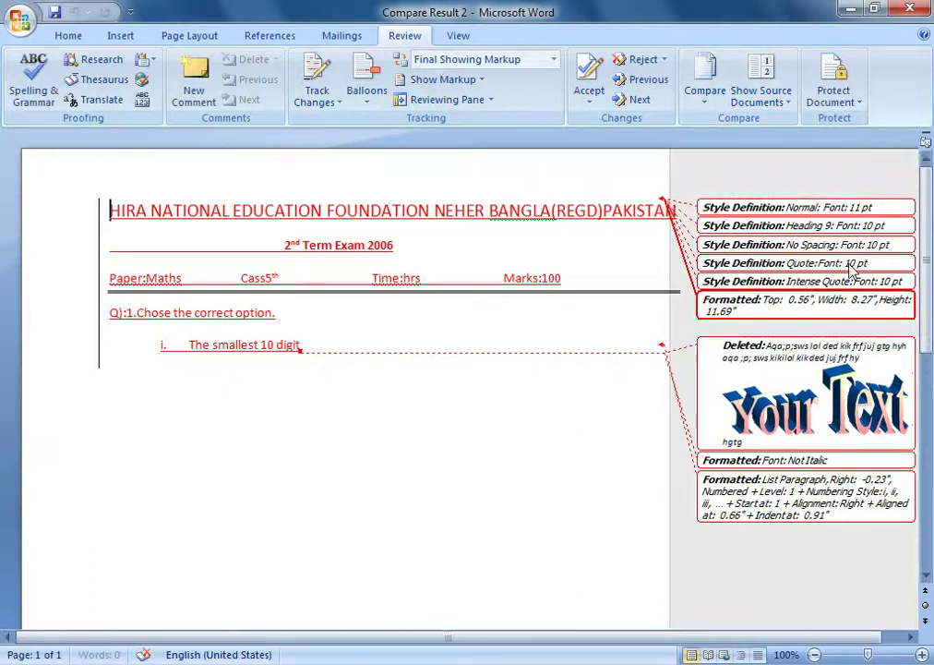
Step: Generate three paragraphs of sample text in the new Document5
mouse_move(850, 268)
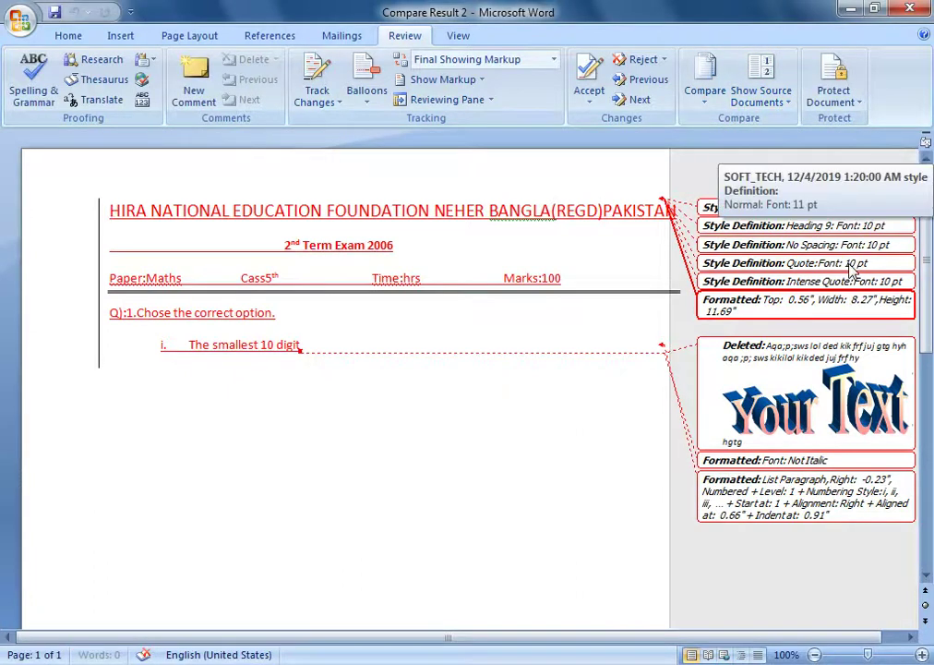
scroll(850, 269, "down", 9)
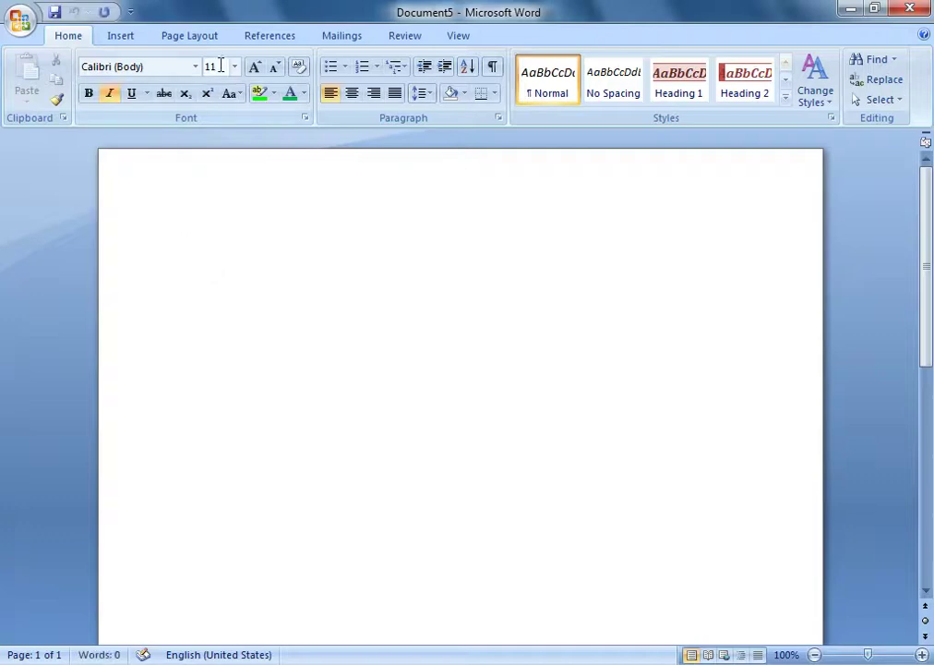
type("=")
type("d()")
key("Return")
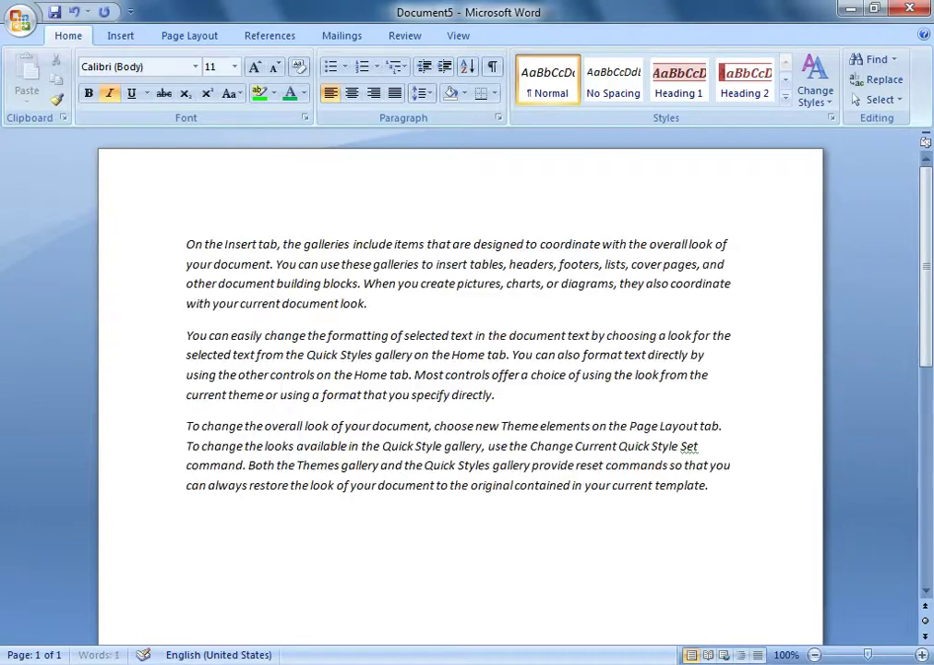
left_click(420, 37)
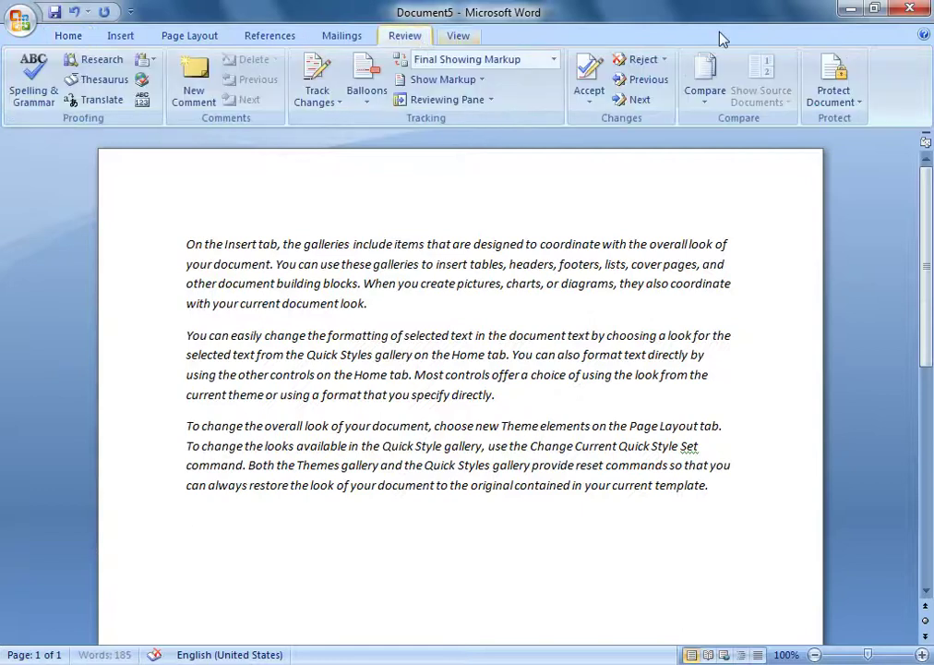
Step: Limit formatting to selected styles, allow only read-only editing, and enforce it with a password
left_click(858, 104)
left_click(833, 144)
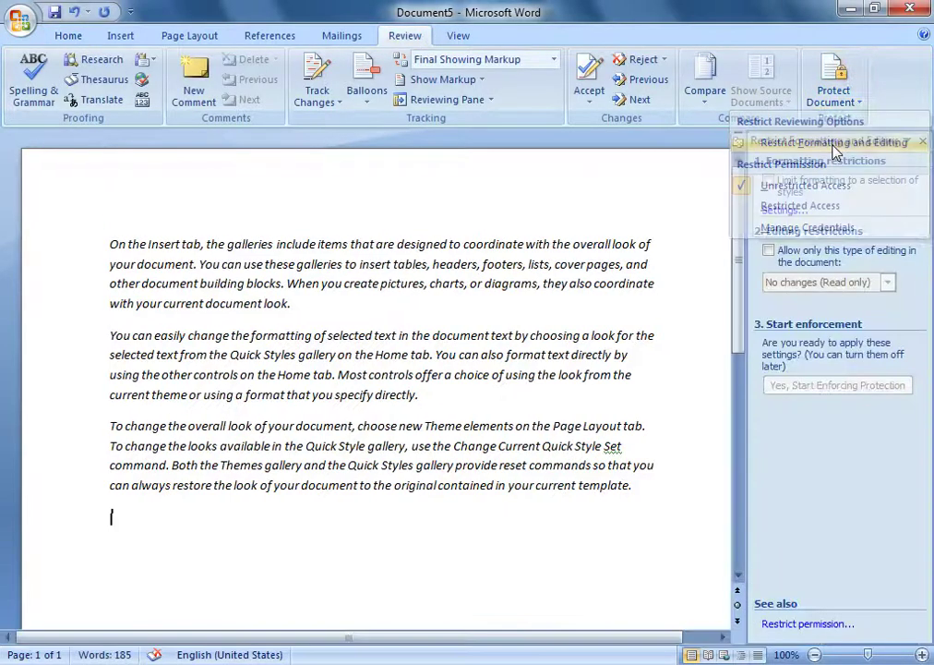
left_click(768, 180)
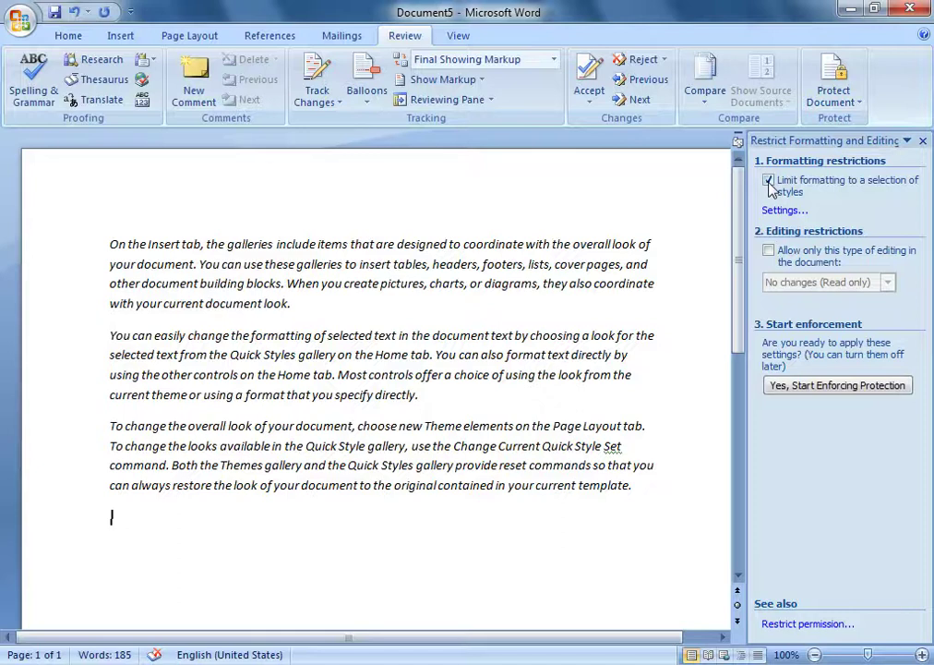
left_click(768, 250)
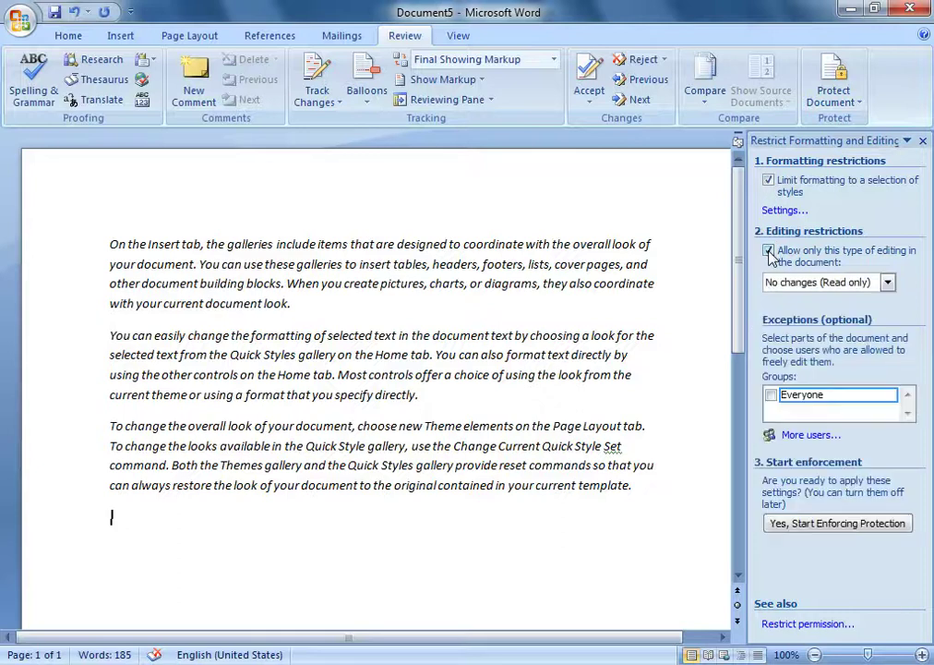
left_click(806, 523)
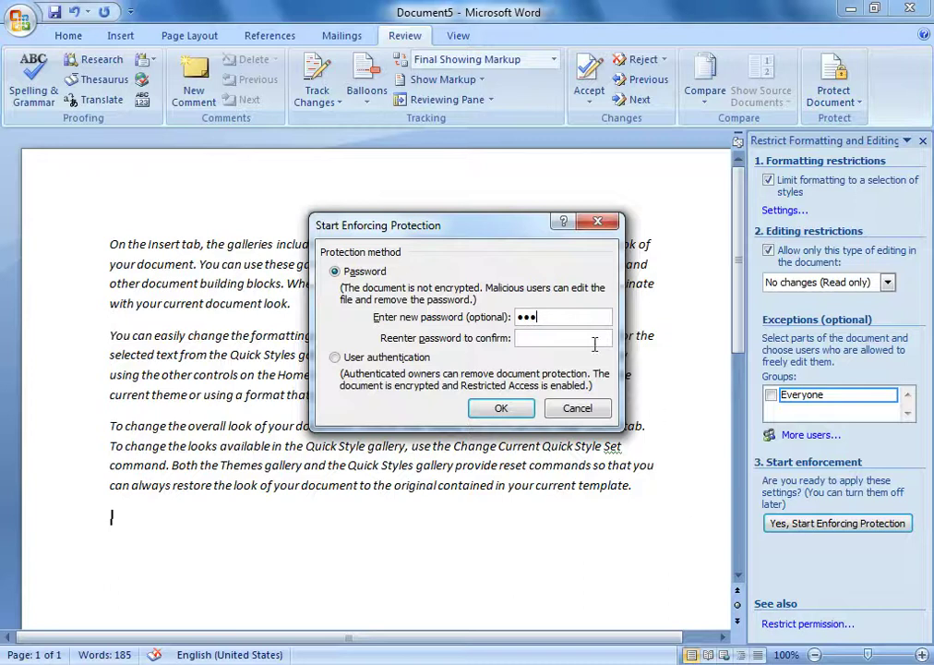
left_click(494, 409)
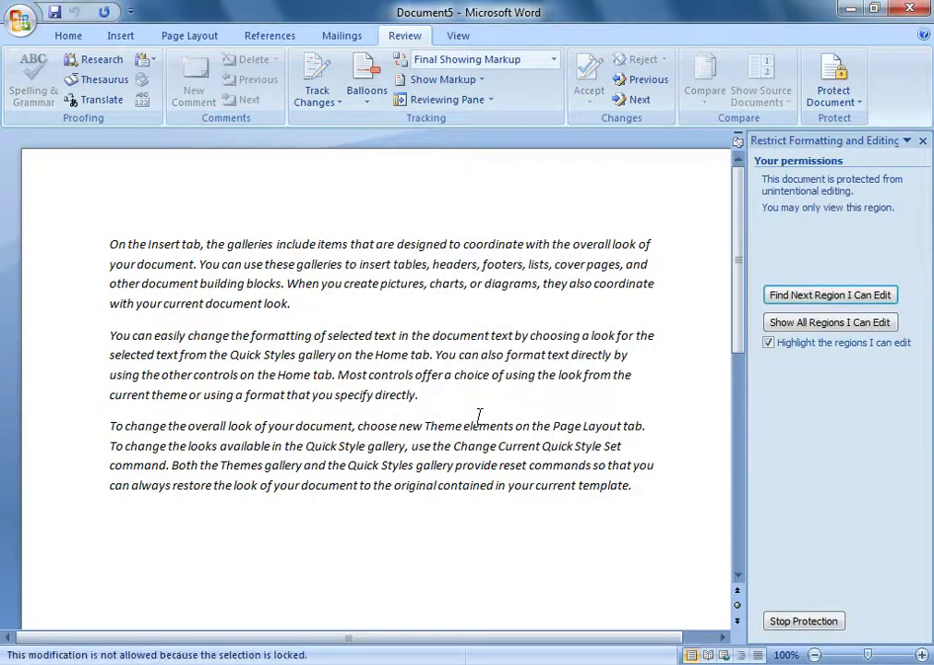
Step: Select the body text and try deleting it to confirm the protected document refuses edits
mouse_move(669, 494)
left_mouse_down()
mouse_move(263, 341)
mouse_move(116, 257)
left_mouse_up()
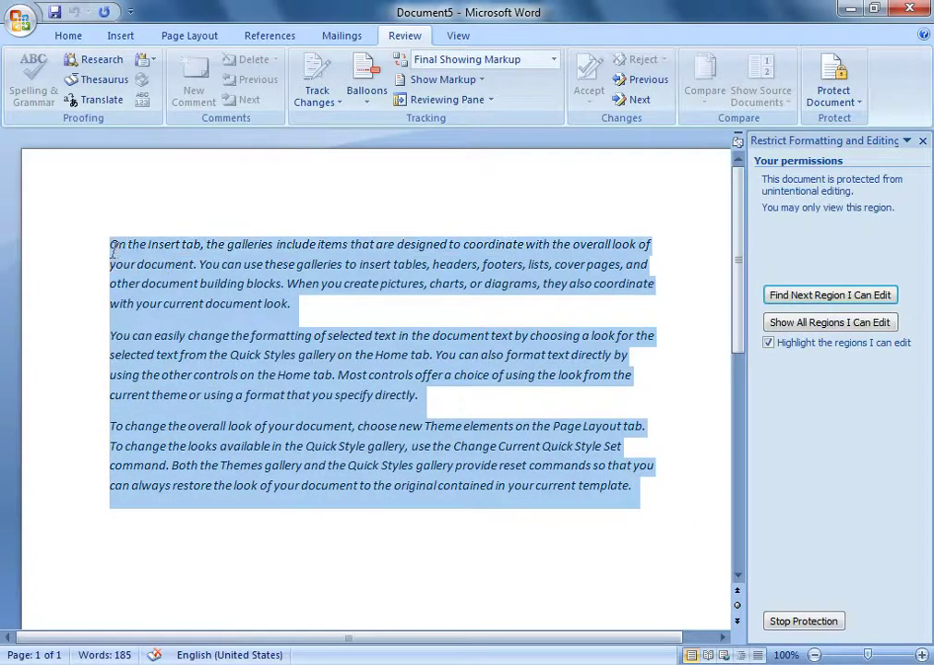
key("Delete")
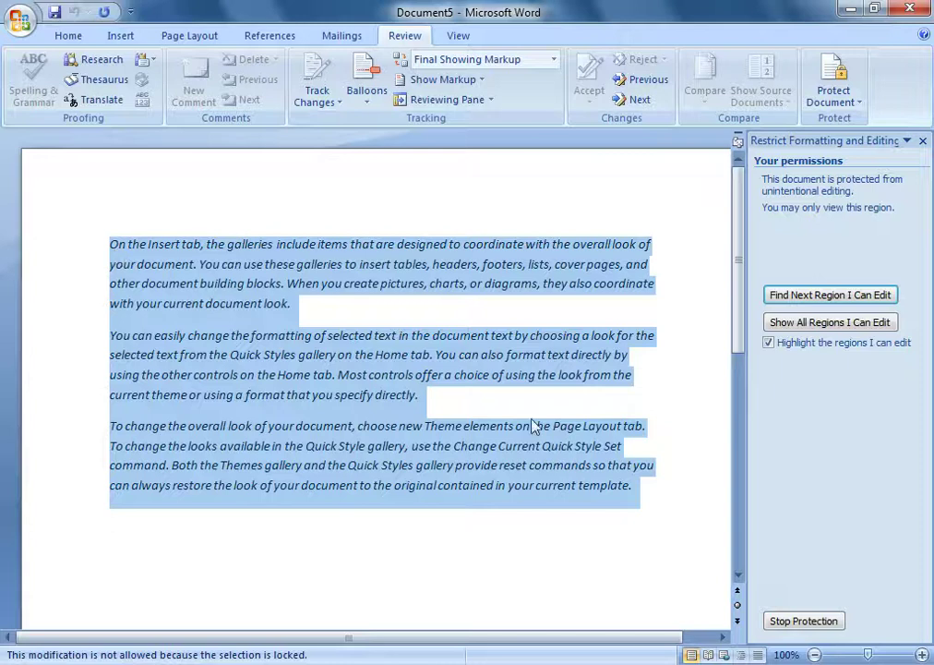
left_click(634, 497)
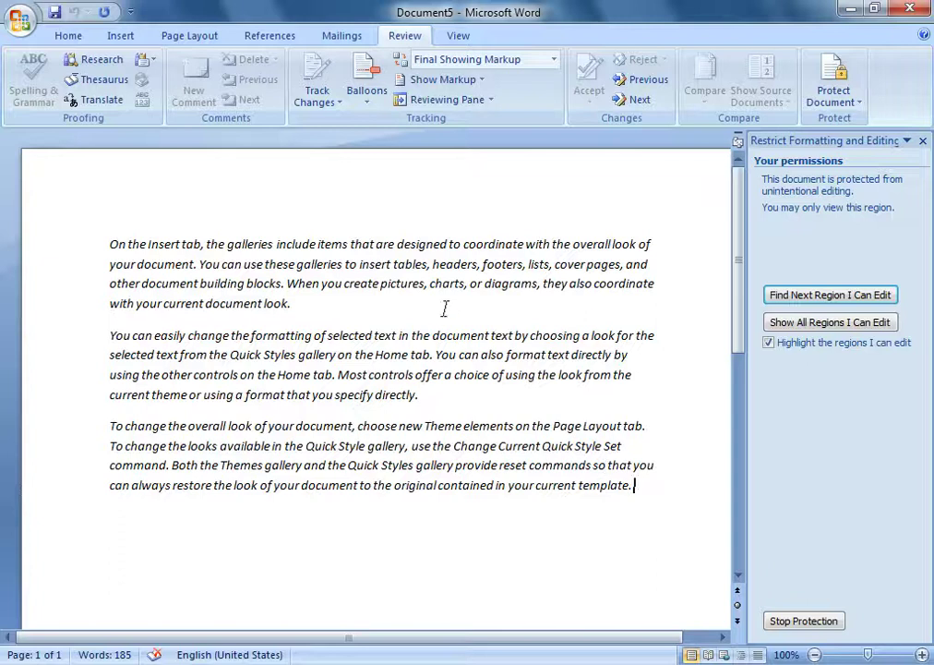
left_click(69, 37)
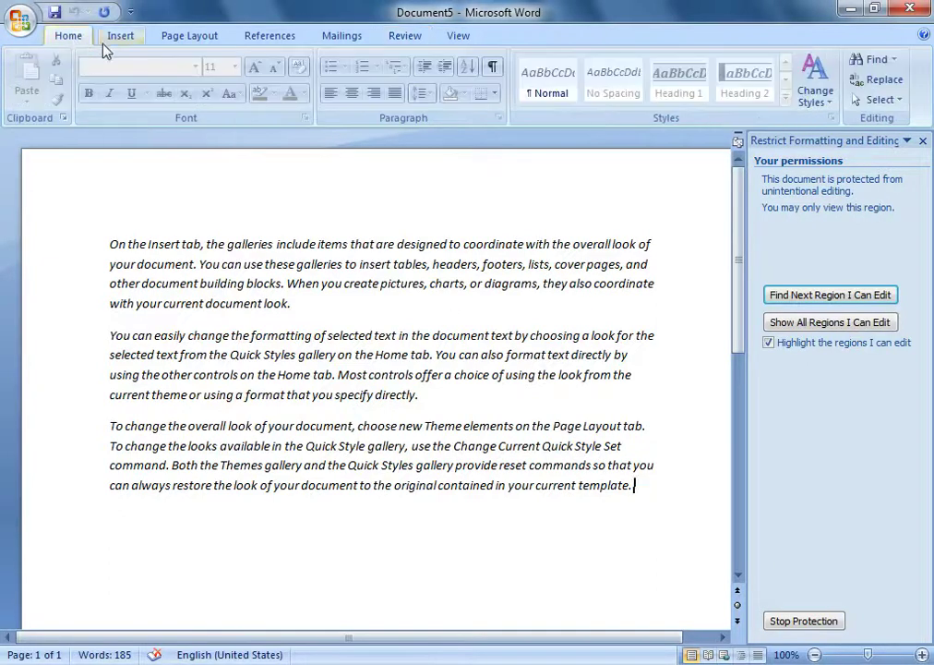
Step: Unprotect Document5 with its password, then type 'kkjkl' after the last paragraph's final word
left_click(121, 37)
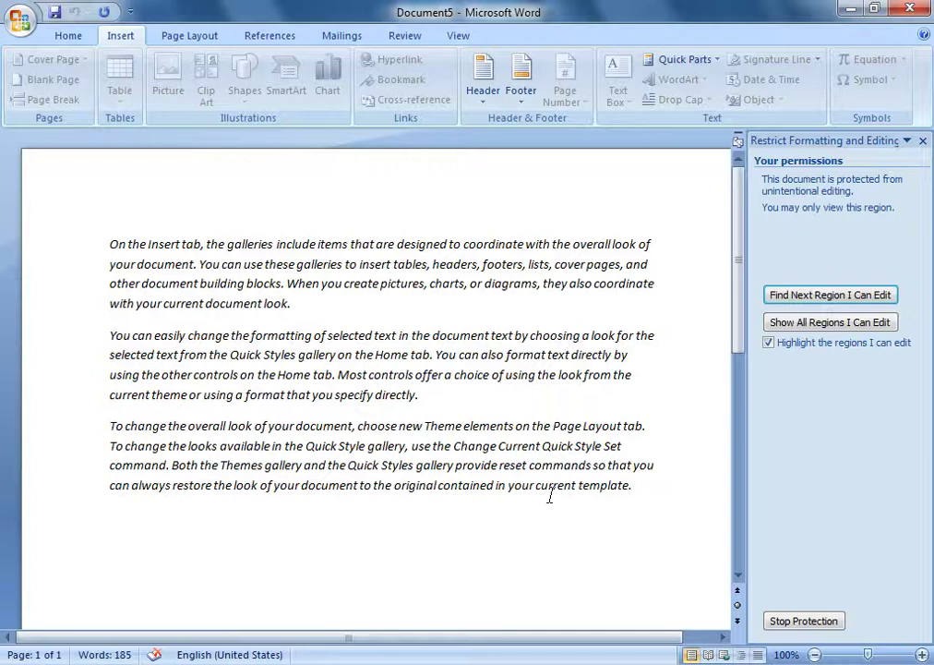
left_click(804, 621)
type("p")
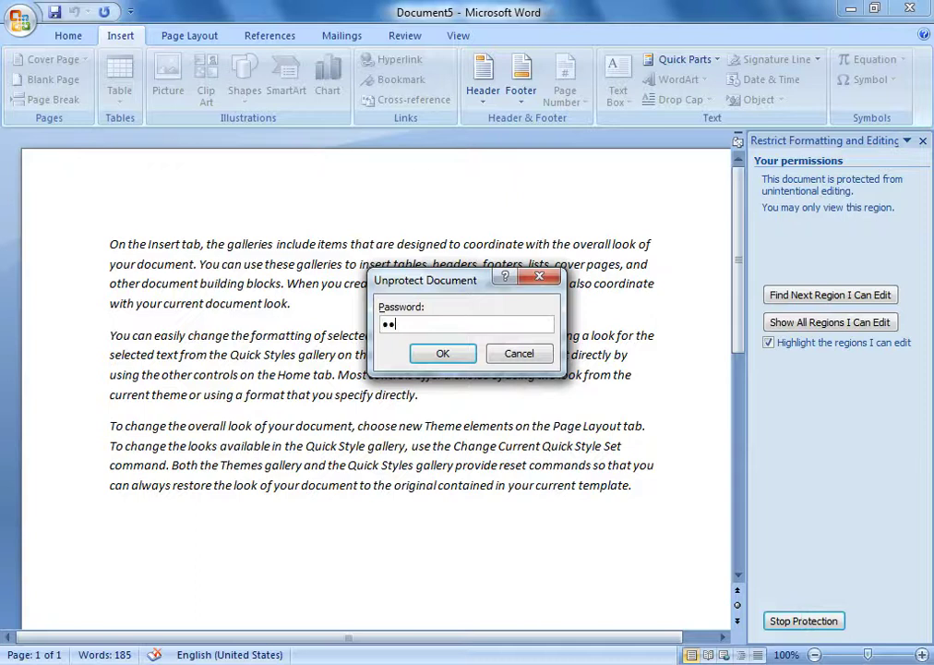
left_click(433, 358)
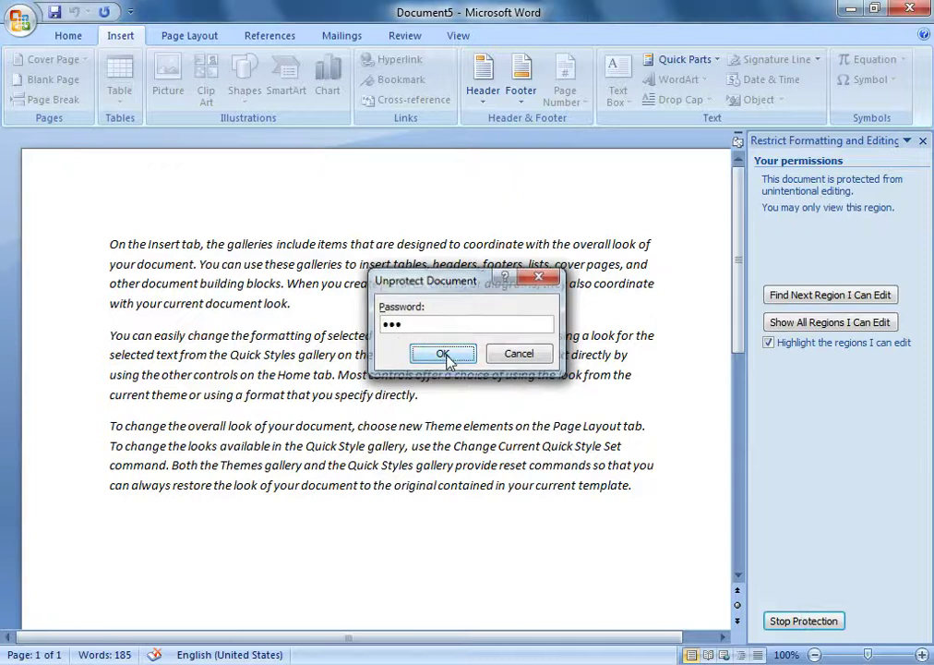
type("kkjkl")
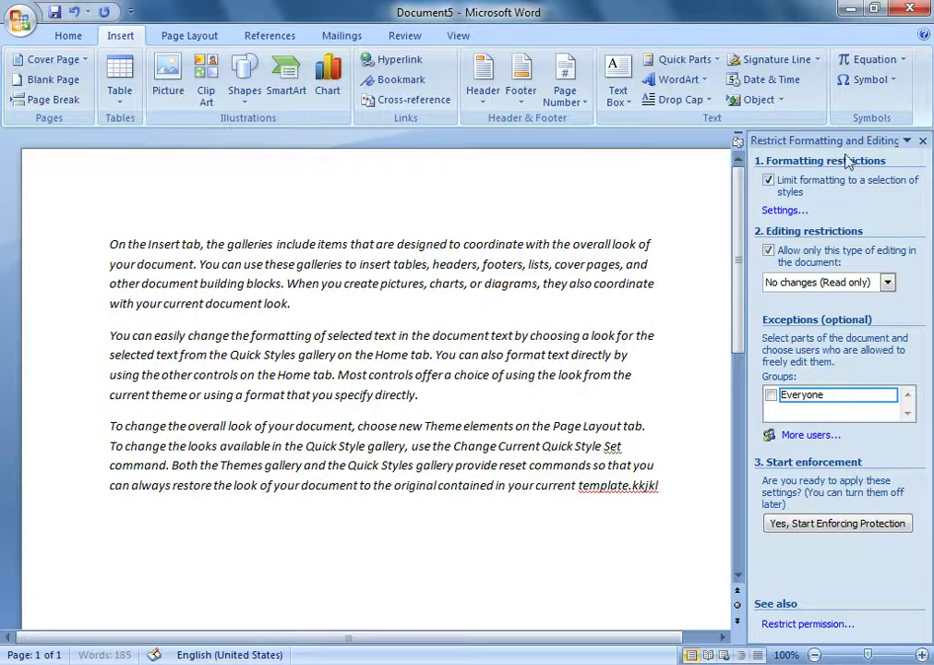
Step: Reprotect with a password and an Everyone exception, then type 'dkdsfjldsfsdf Sdf Ds Fsdfds' below the text
left_click(772, 396)
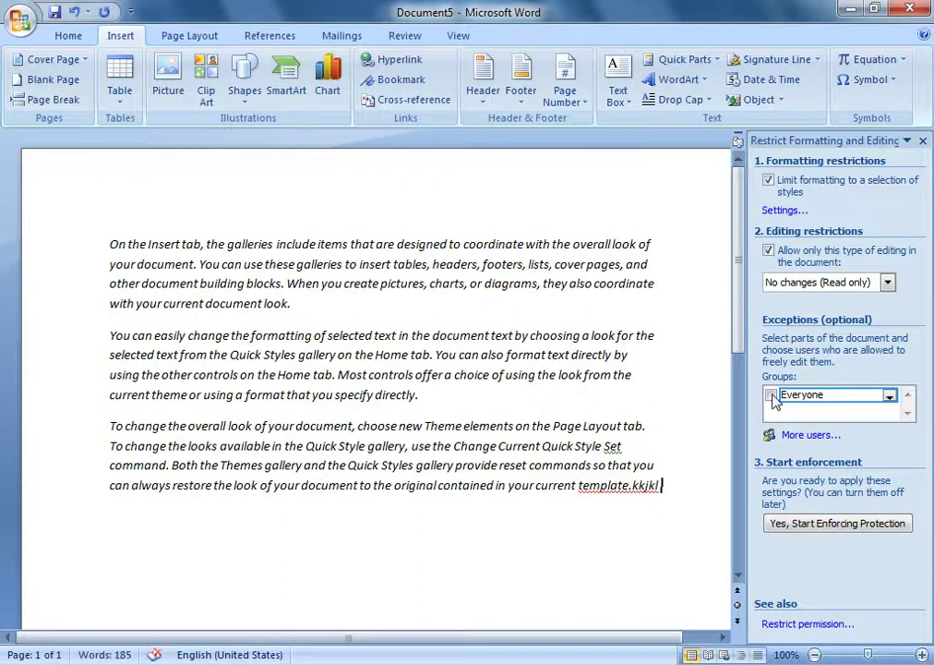
left_click(826, 523)
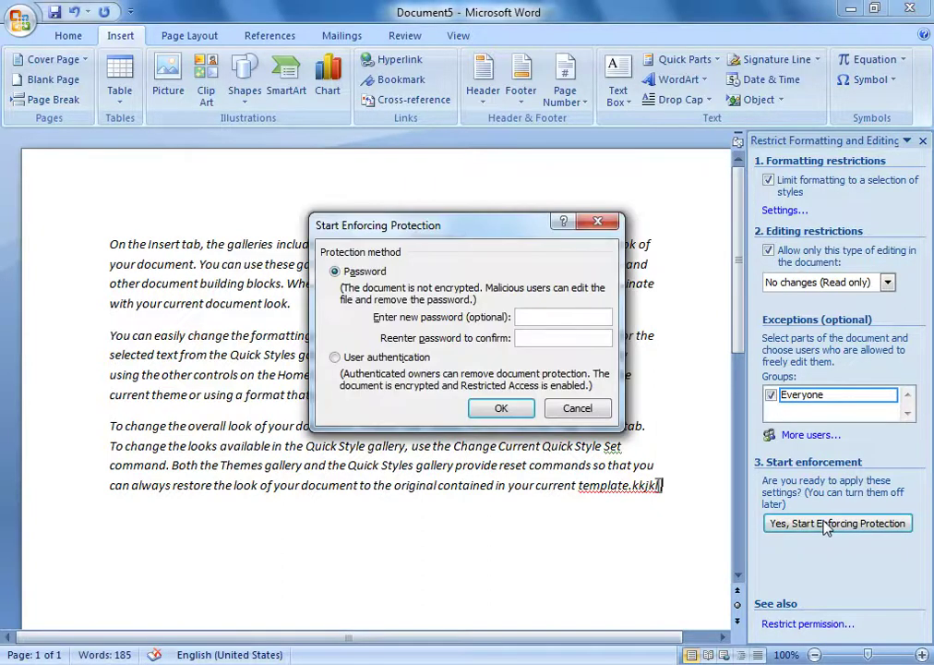
left_click(500, 408)
type("dkdsfjldsfsdf Sdf Ds Fsdfds")
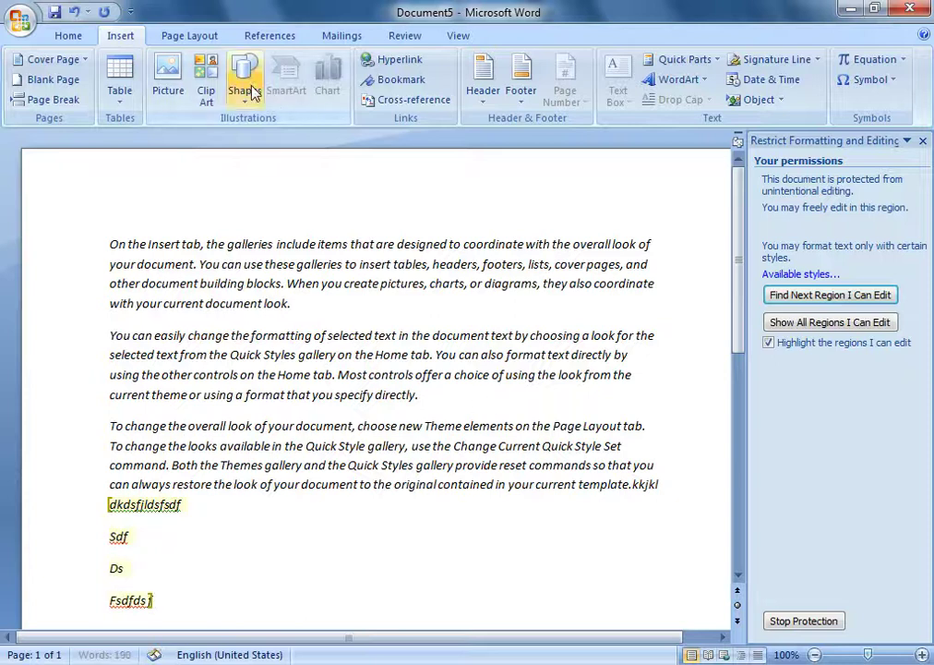
left_click(69, 36)
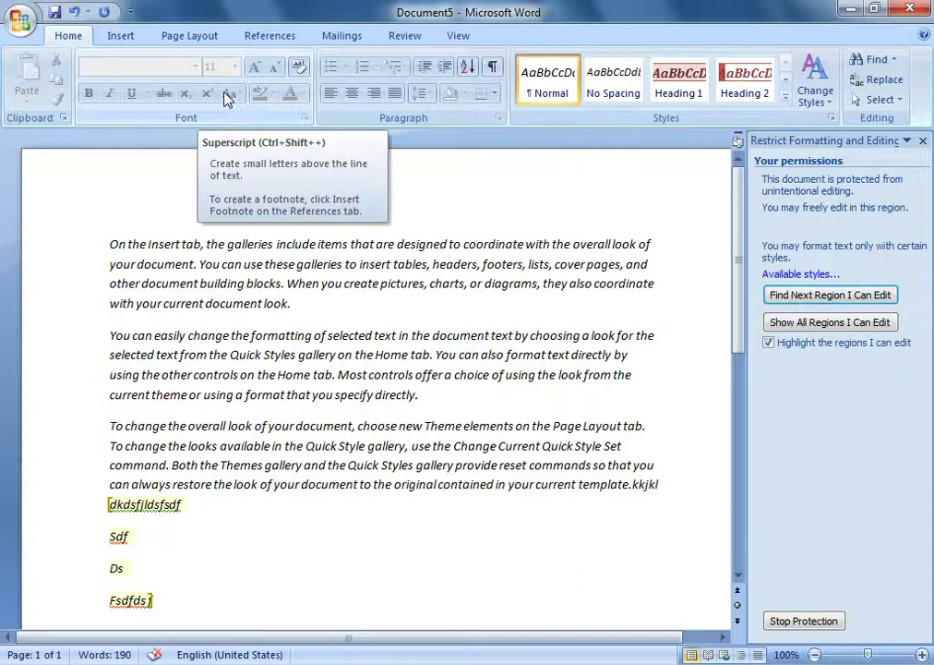
Step: Stop protection with the password, clear the read-only restriction, and remove the Everyone exceptions
left_click(803, 620)
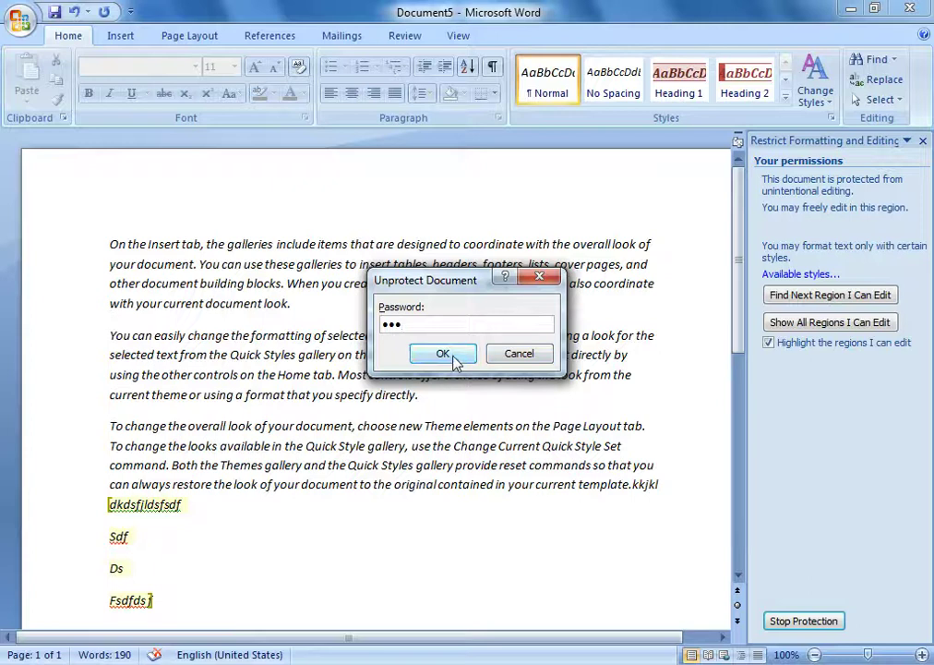
left_click(443, 354)
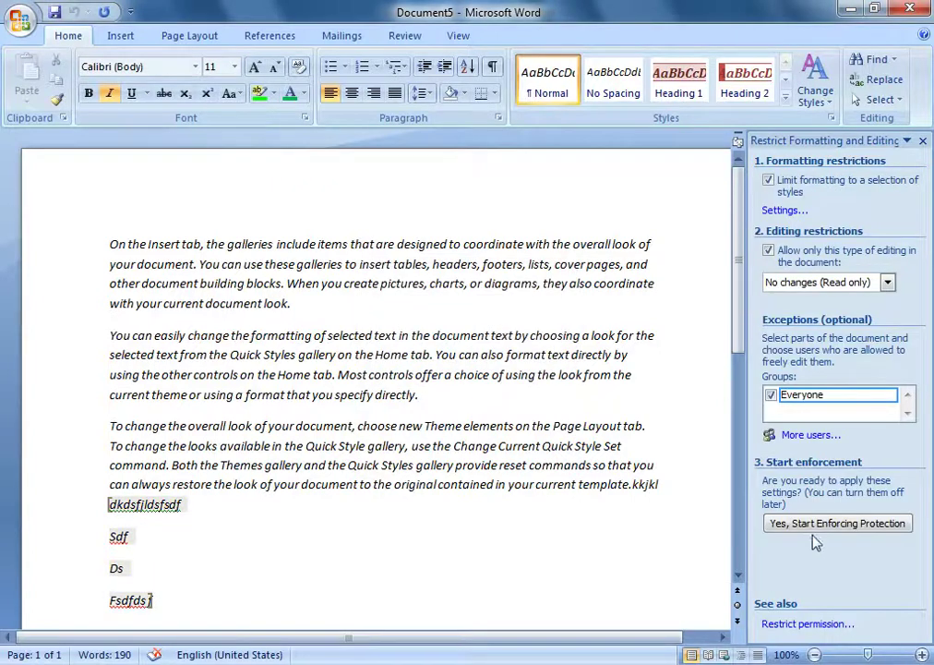
left_click(771, 395)
left_click(769, 249)
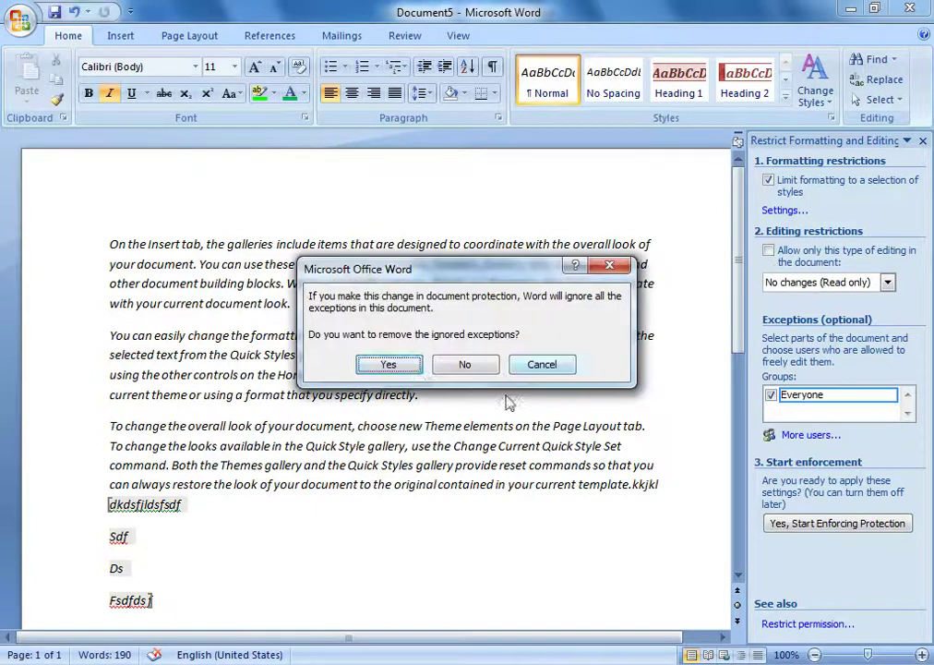
left_click(389, 365)
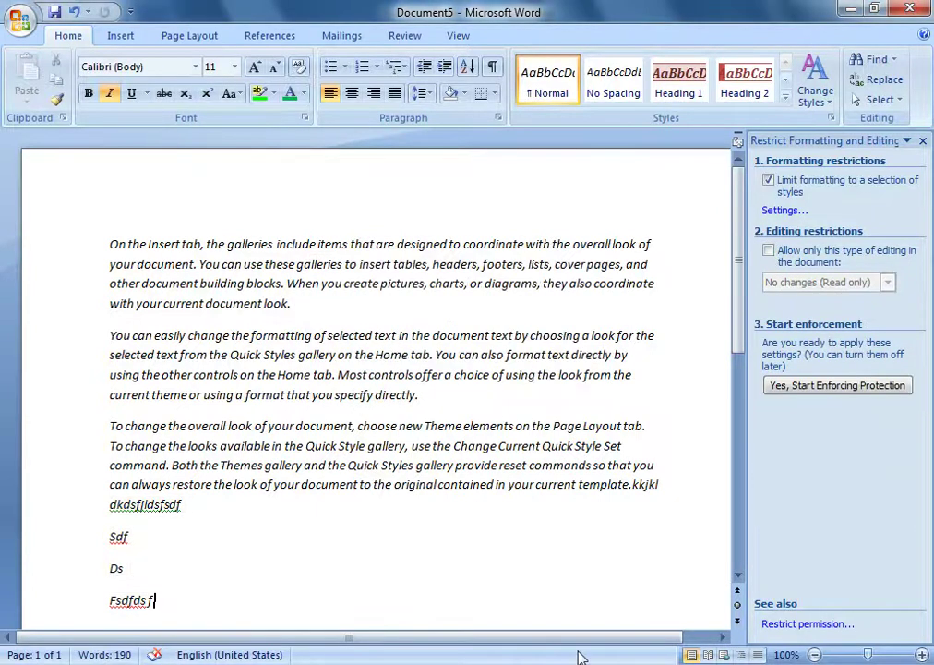